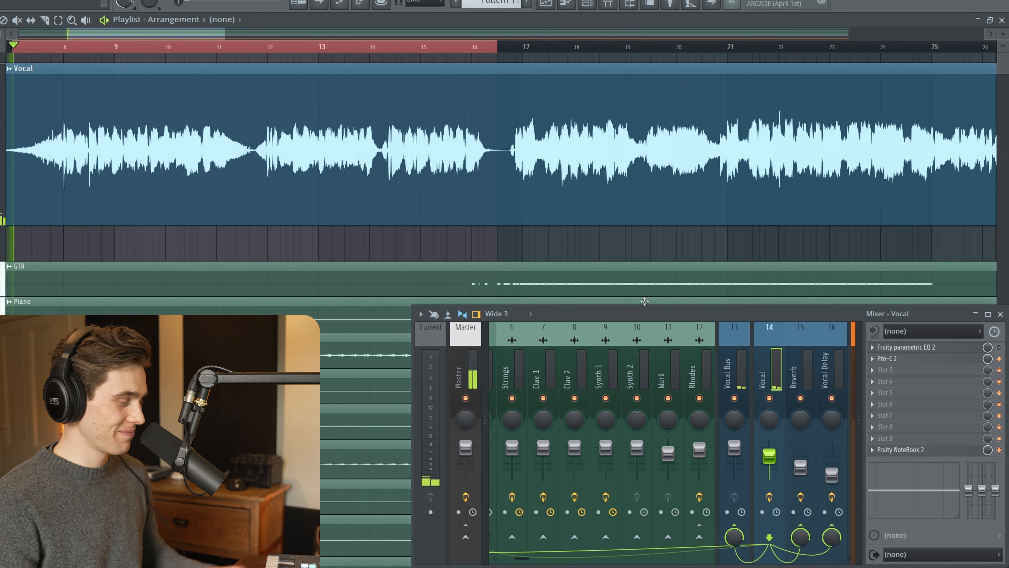
- Play the arrangement with only the vocal tracks and the Rhodes keys audible, muting the other instruments
key("space")
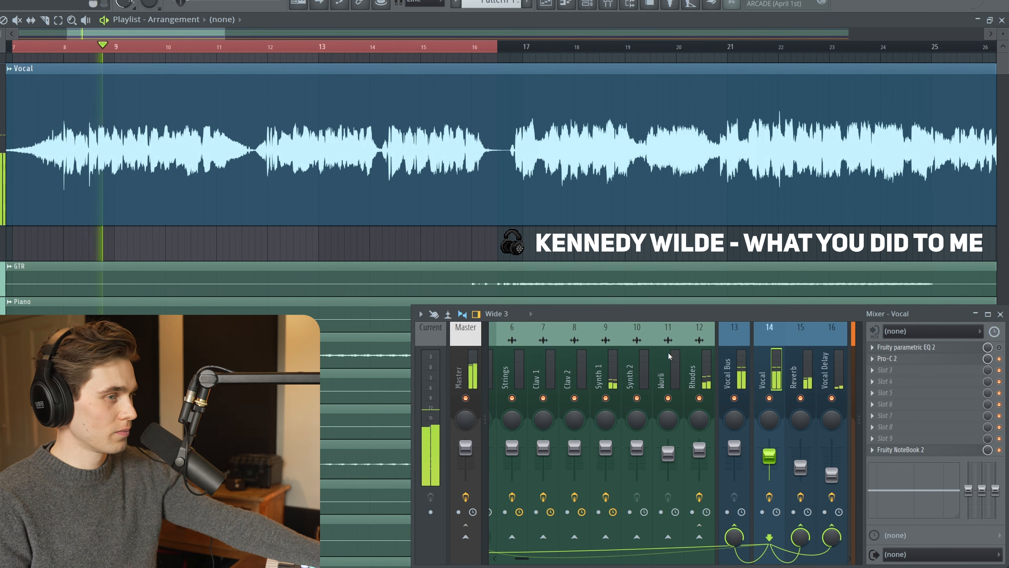
right_click(769, 399)
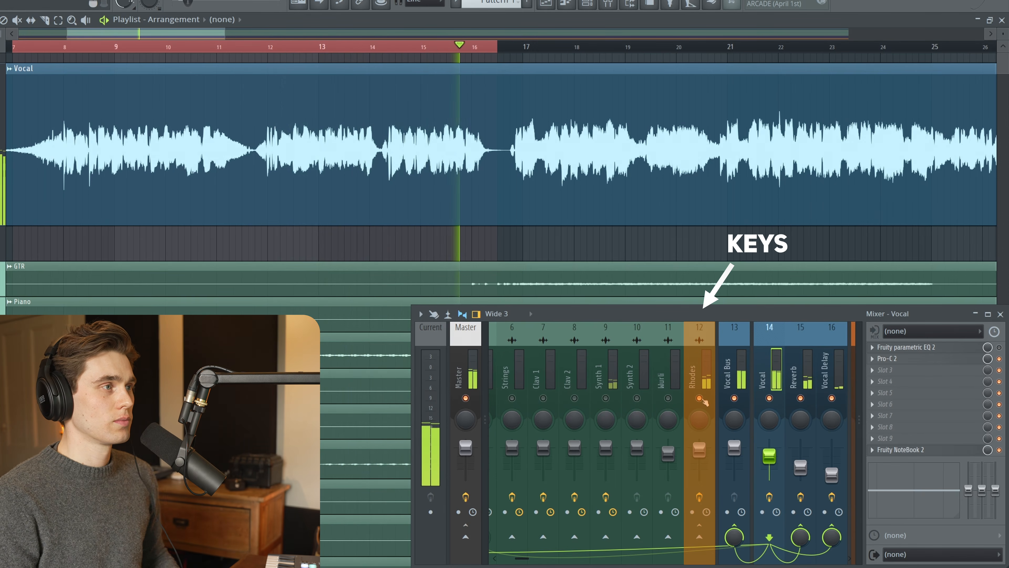
key("space")
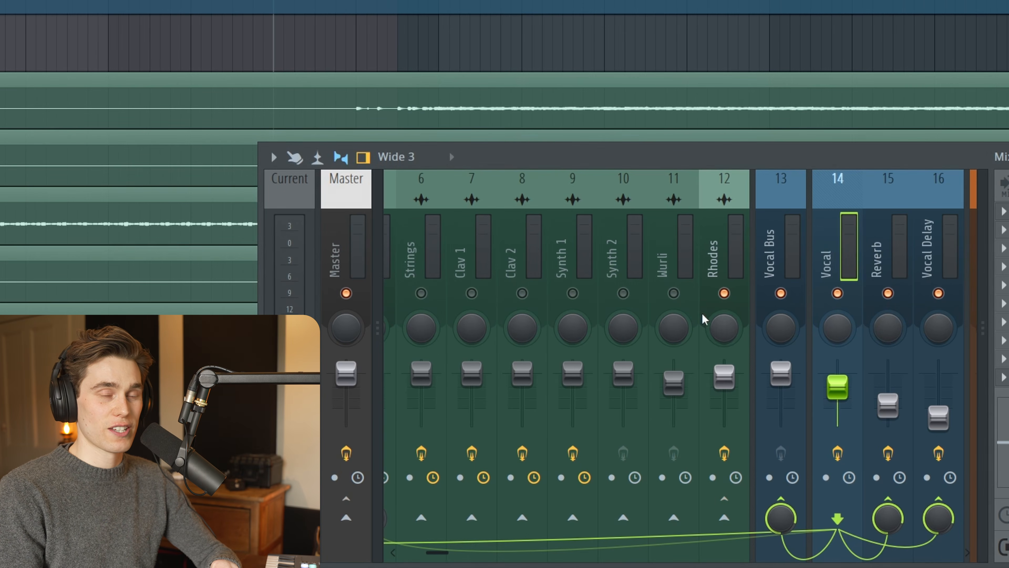
- Sidechain the Vocal mixer track to the Rhodes track and select the Rhodes track
right_click(728, 518)
left_click(777, 525)
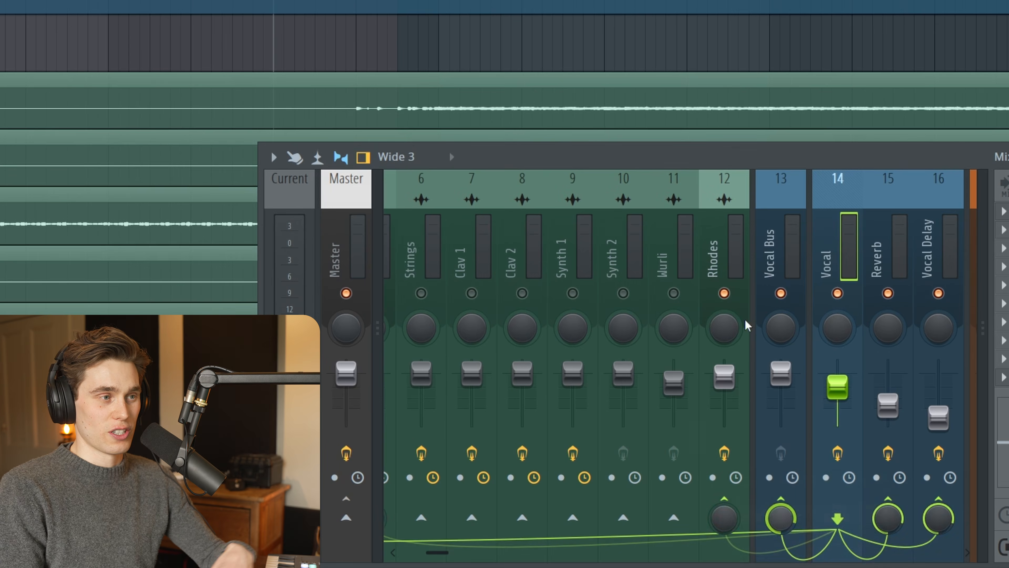
left_click(722, 224)
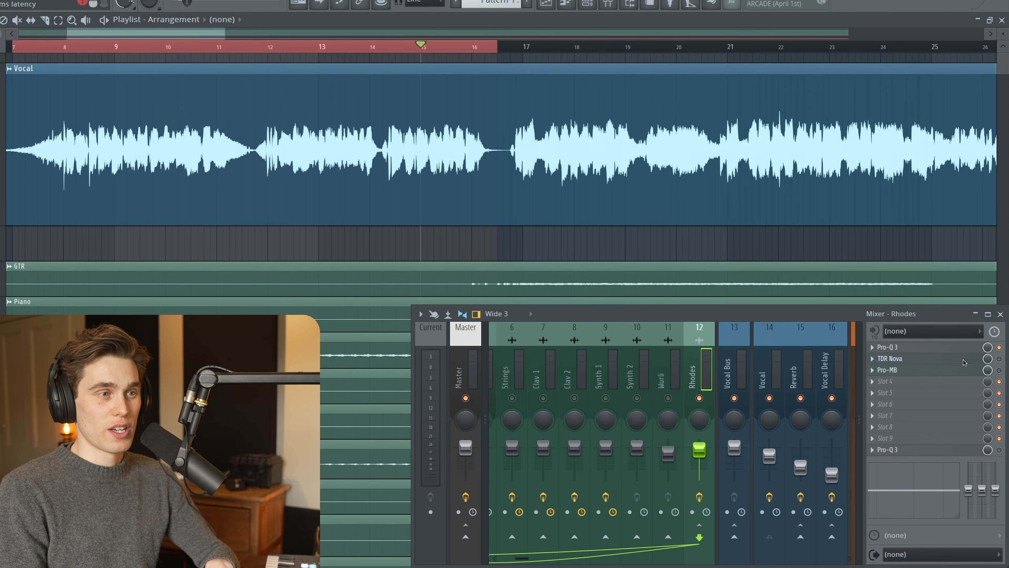
- Look at TDR Nova on the Rhodes track, and open Pro-MB to check its sidechain input connections
left_click(963, 360)
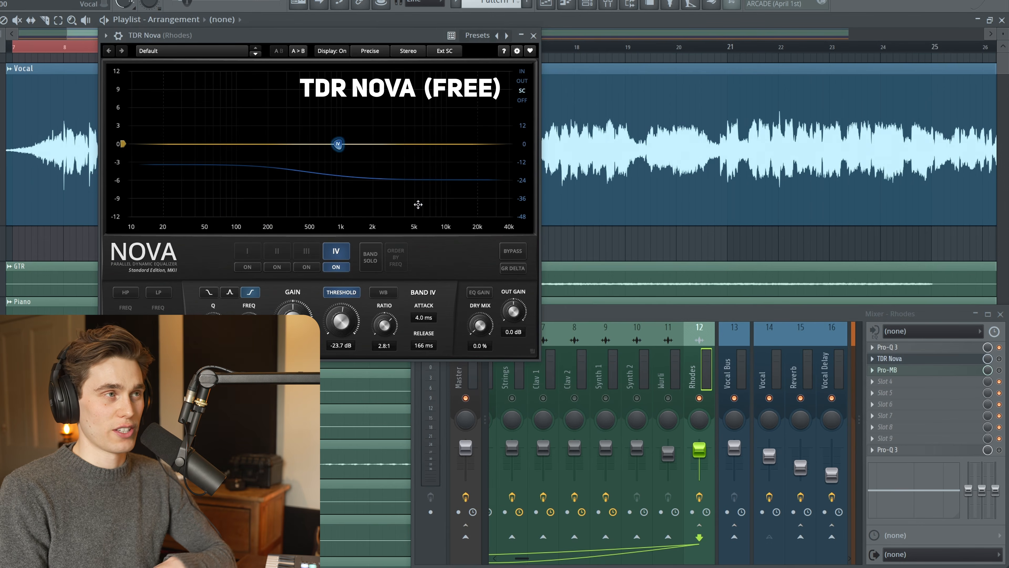
left_click(533, 36)
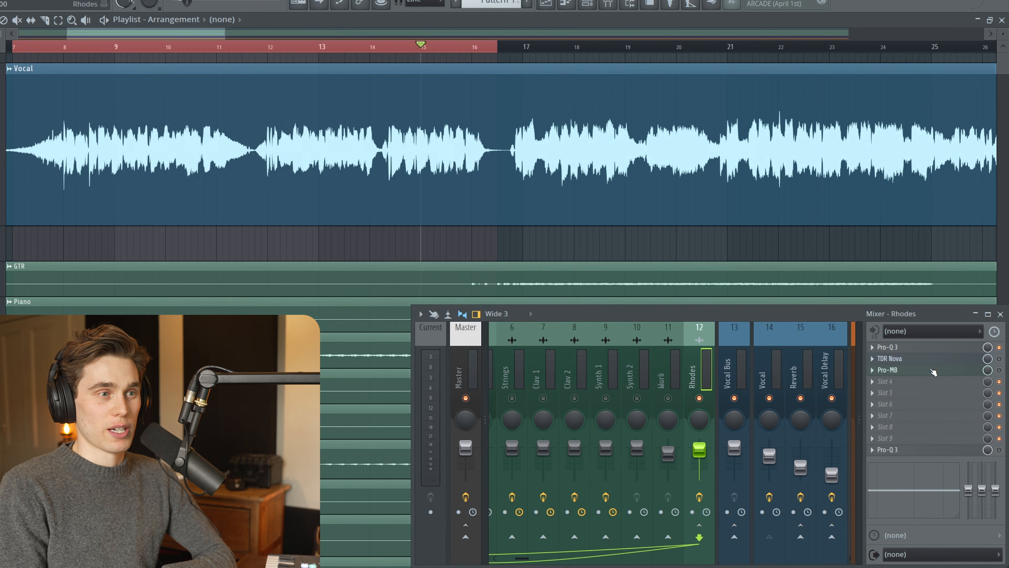
left_click(996, 370)
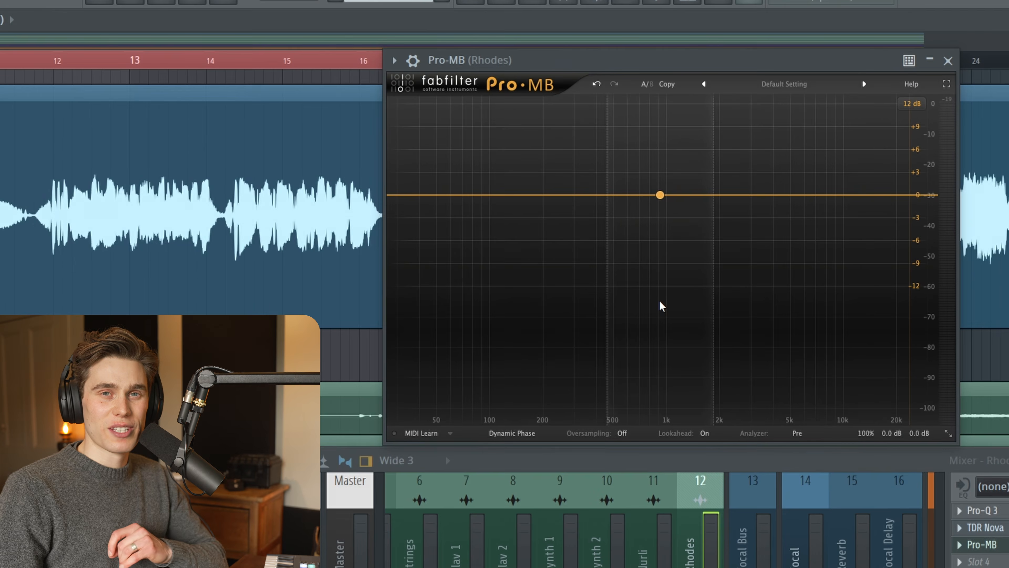
left_click(413, 60)
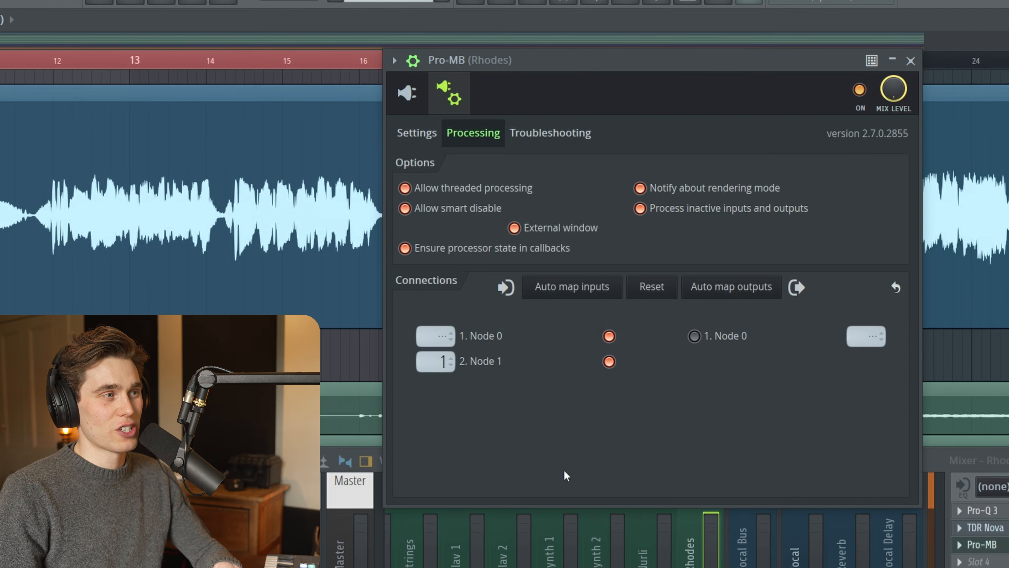
left_click(413, 60)
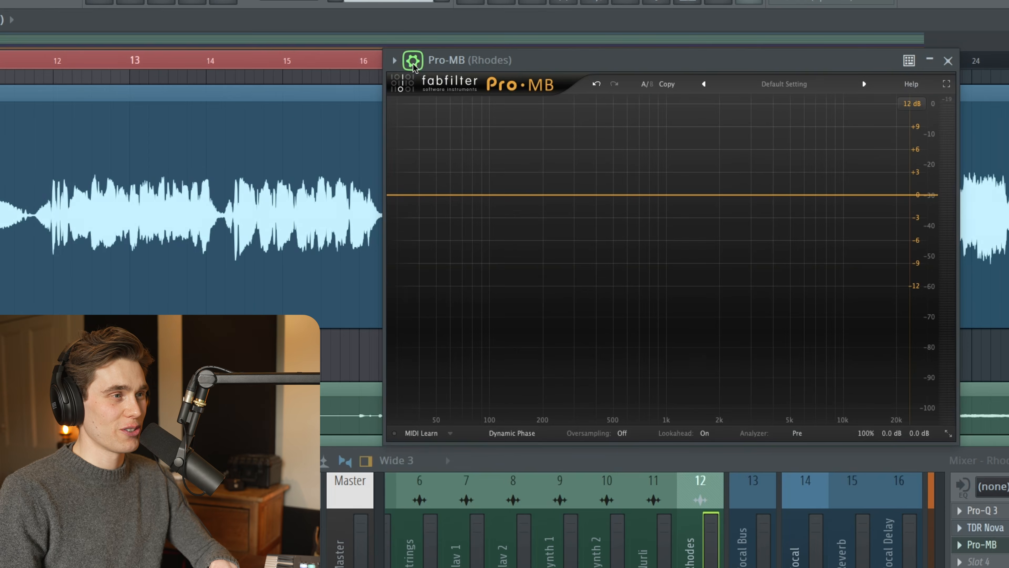
- Add the SC signal to Pro-MB's Pre analyzer display and play the arrangement
mouse_move(798, 434)
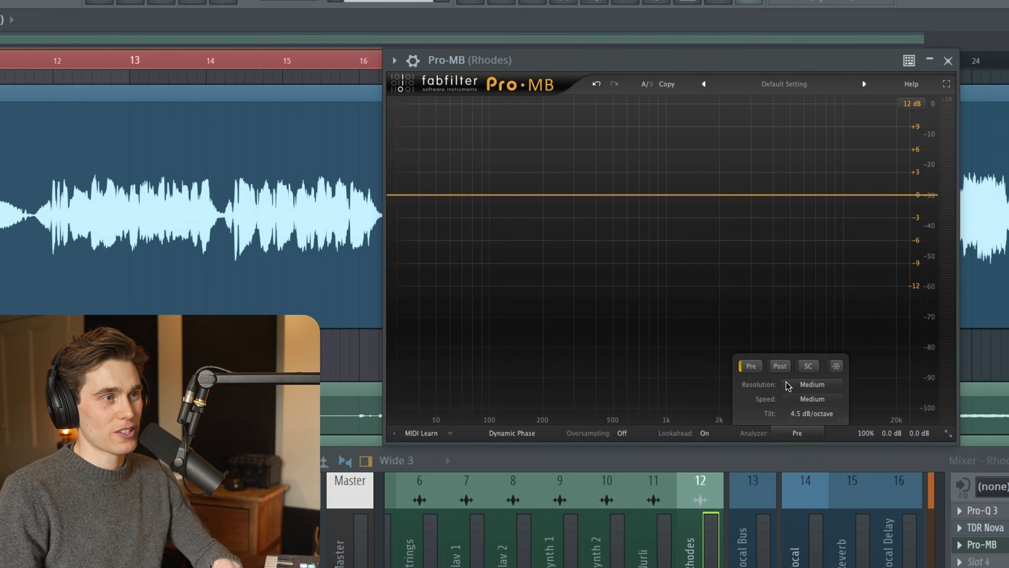
key("space")
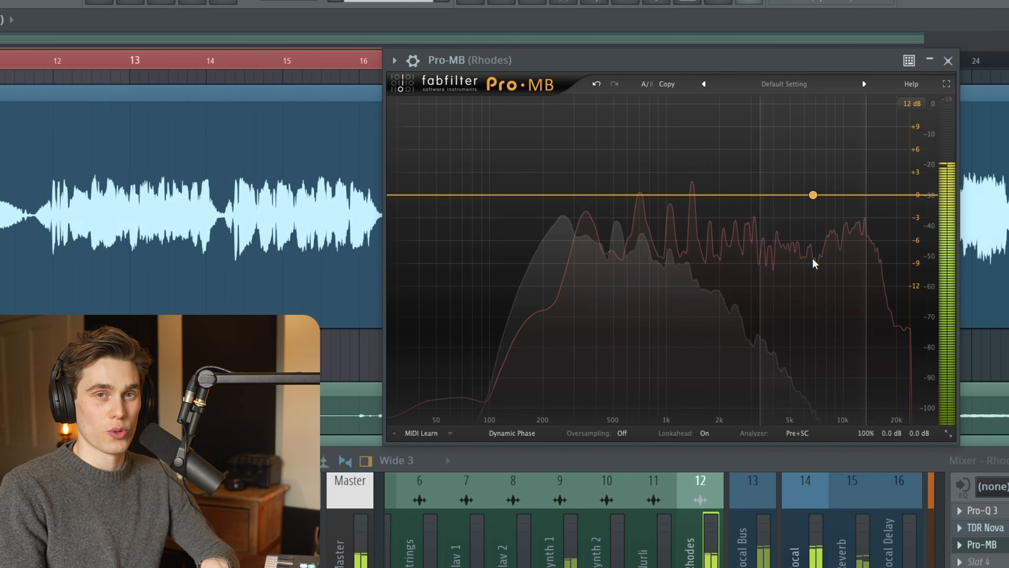
- Add a compression band in Pro-MB spanning from about 700 Hz to the top of the spectrum and lower its threshold
left_click(686, 195)
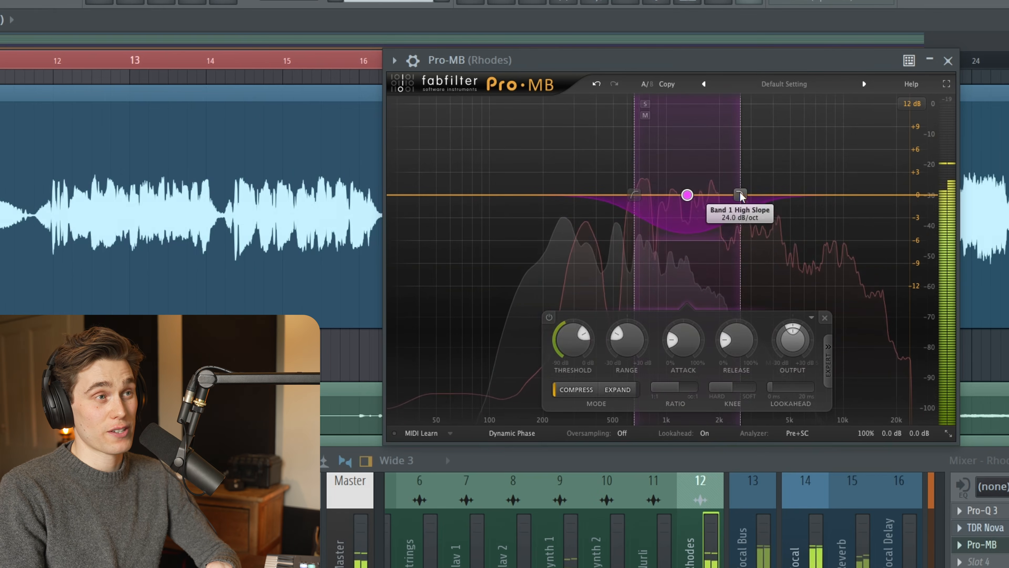
left_click_drag(740, 195, 933, 194)
mouse_move(634, 204)
left_mouse_down()
mouse_move(664, 204)
mouse_move(637, 204)
left_mouse_up()
left_click_drag(677, 333, 675, 348)
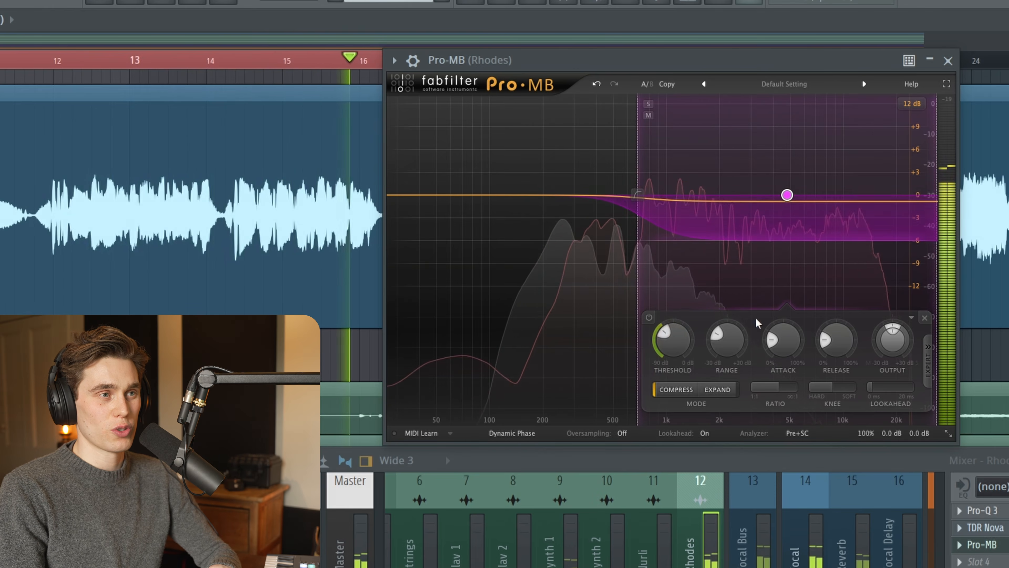
- Set the band's side chain to external in the expert settings and deepen its range to about -9 dB
left_click(929, 366)
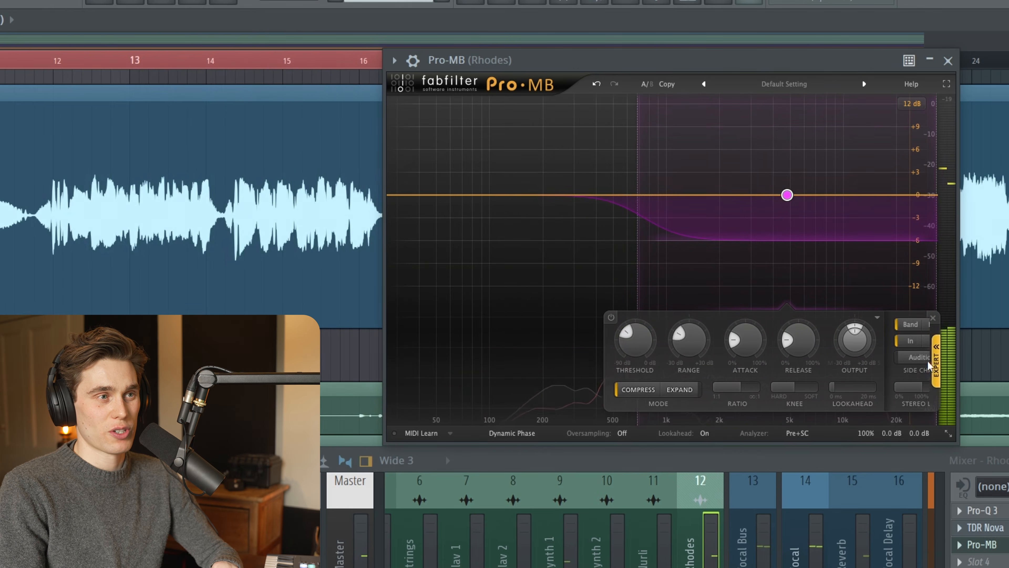
left_click(912, 343)
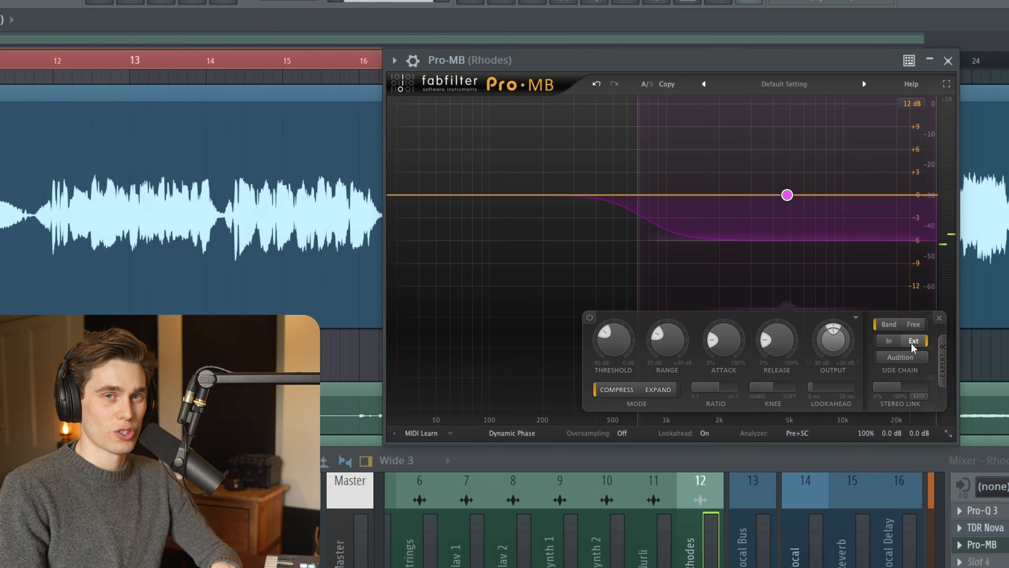
left_click_drag(657, 339, 657, 347)
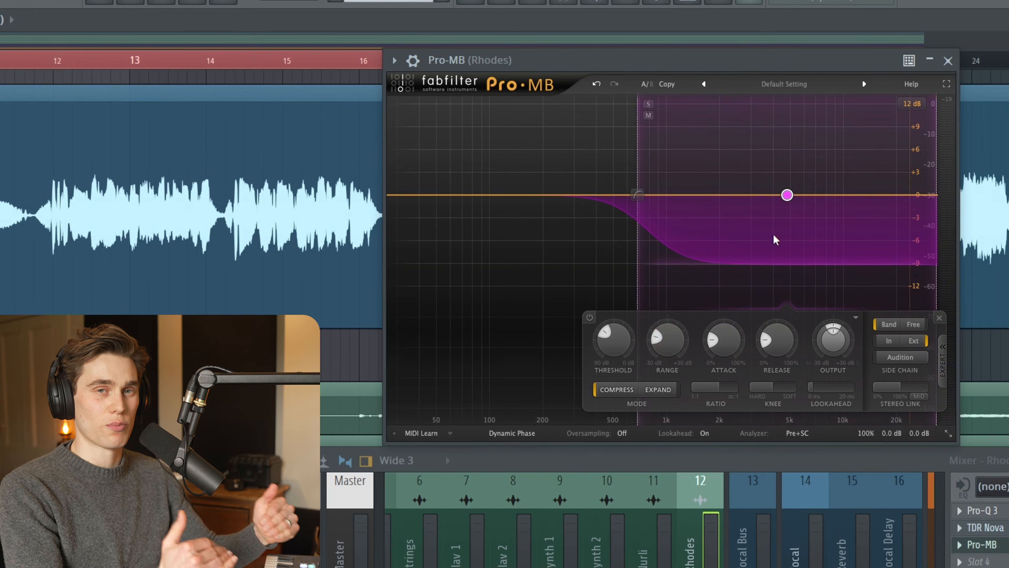
- Play the arrangement to hear the vocal-triggered ducking on the Rhodes and review the affected frequency band
key("space")
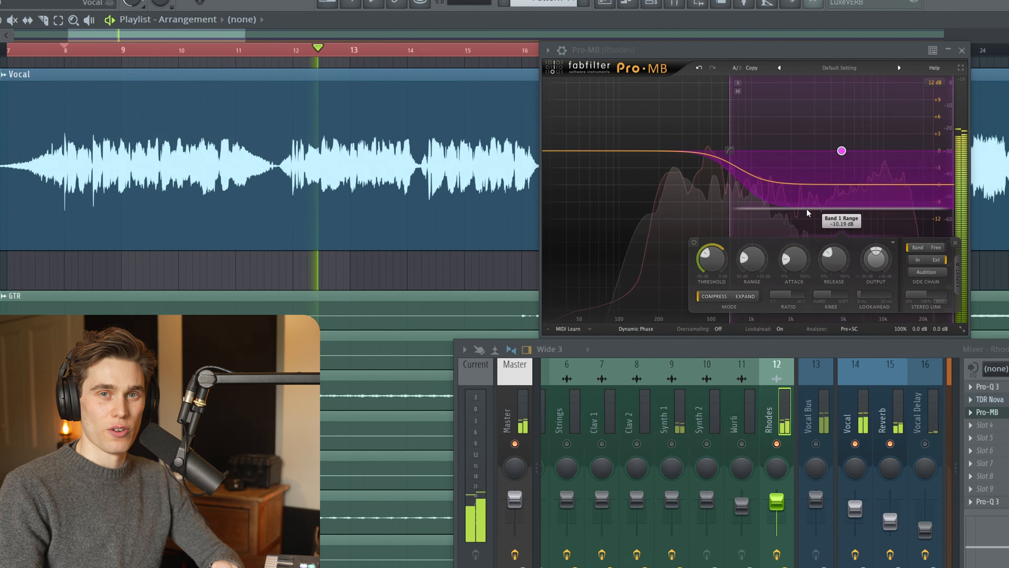
key("space")
key("space")
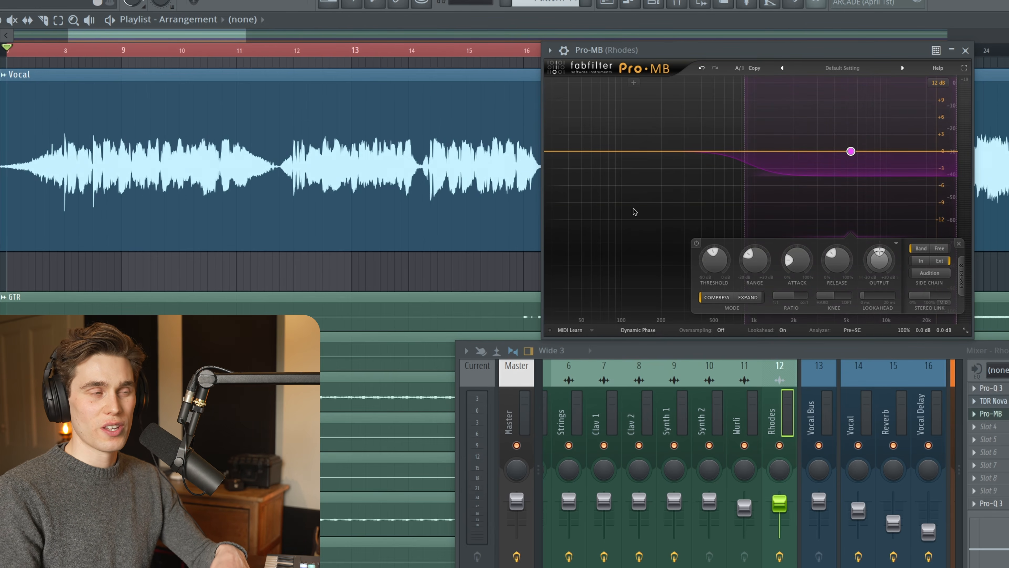
left_click_drag(954, 148, 793, 151)
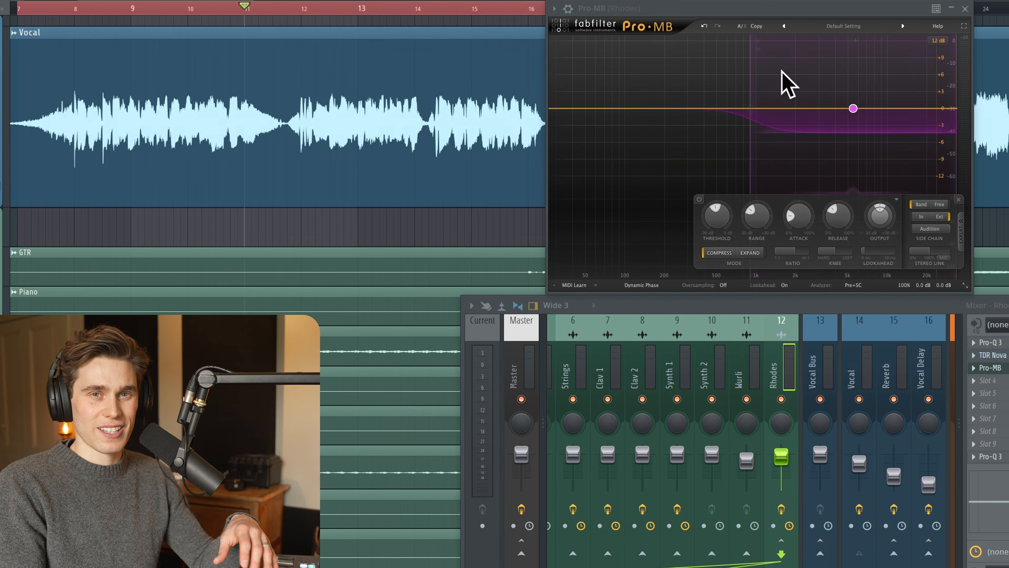
- Check the Vocal-to-Rhodes sidechain routing and the Ext SC setting in TDR Nova on the Rhodes track
mouse_move(789, 252)
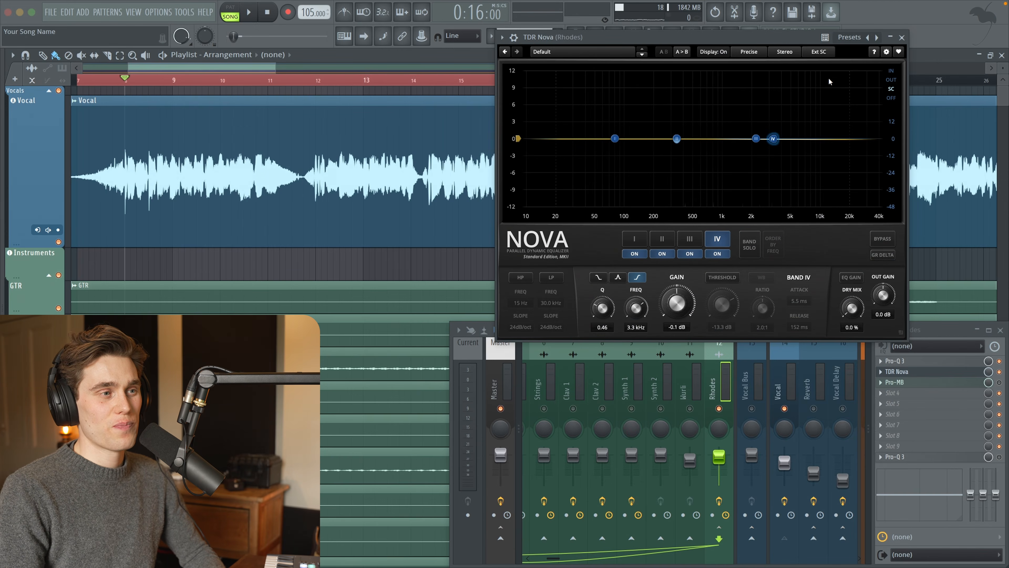
left_click(788, 385)
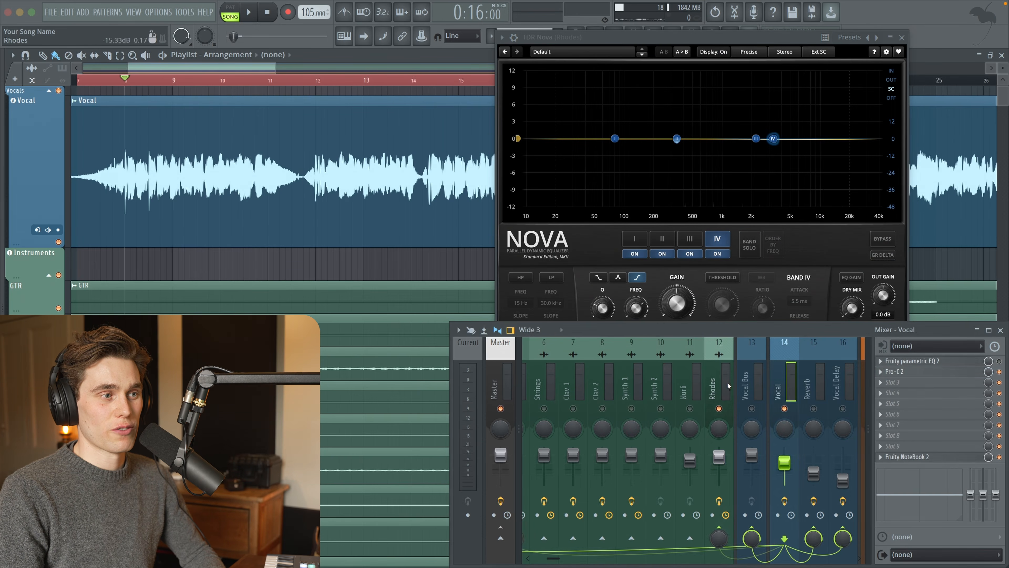
left_click(728, 385)
left_click(775, 37)
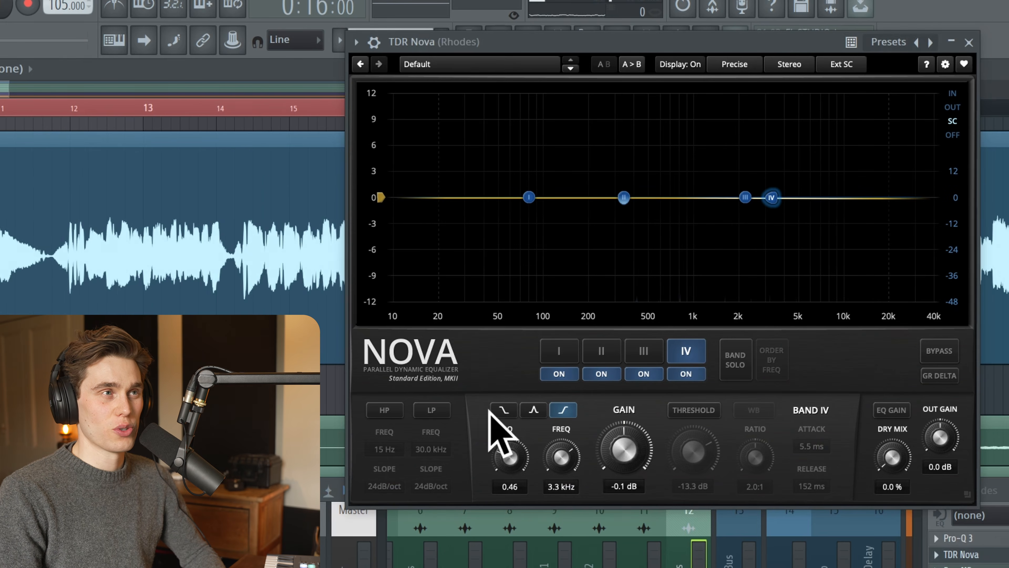
left_click(839, 66)
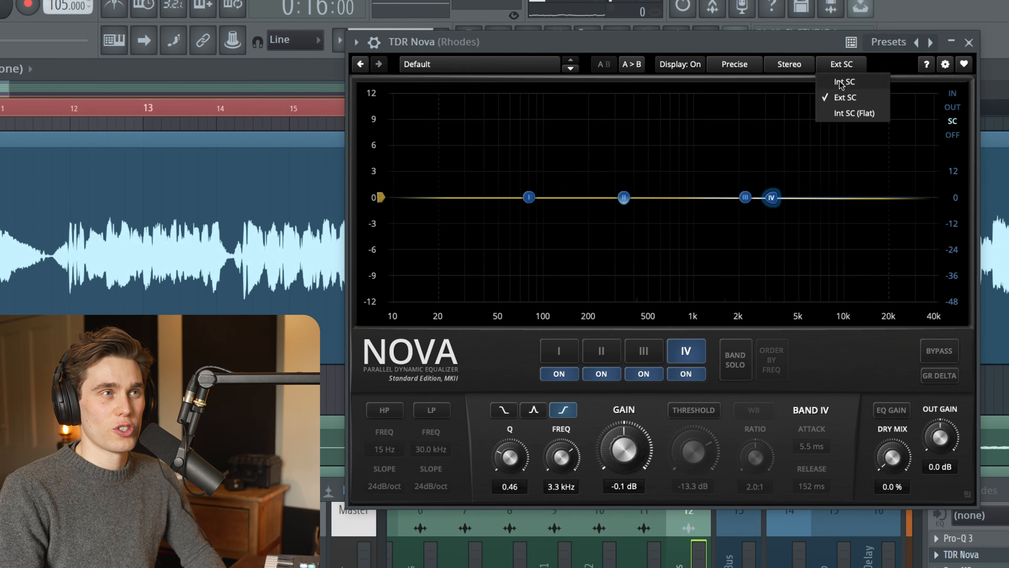
left_click(850, 64)
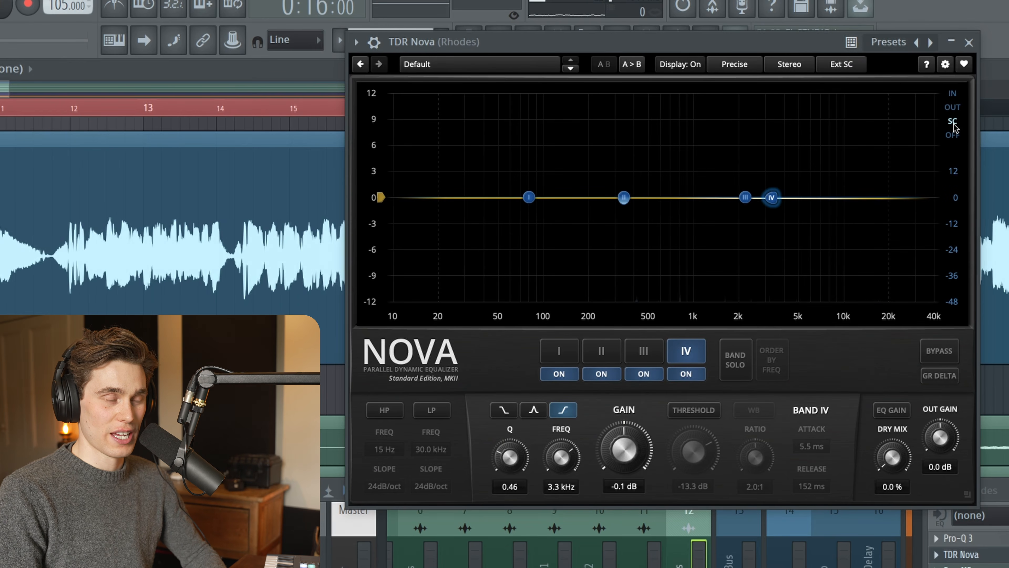
- Enable the threshold on TDR Nova's band IV high shelf and lower it during playback
key("space")
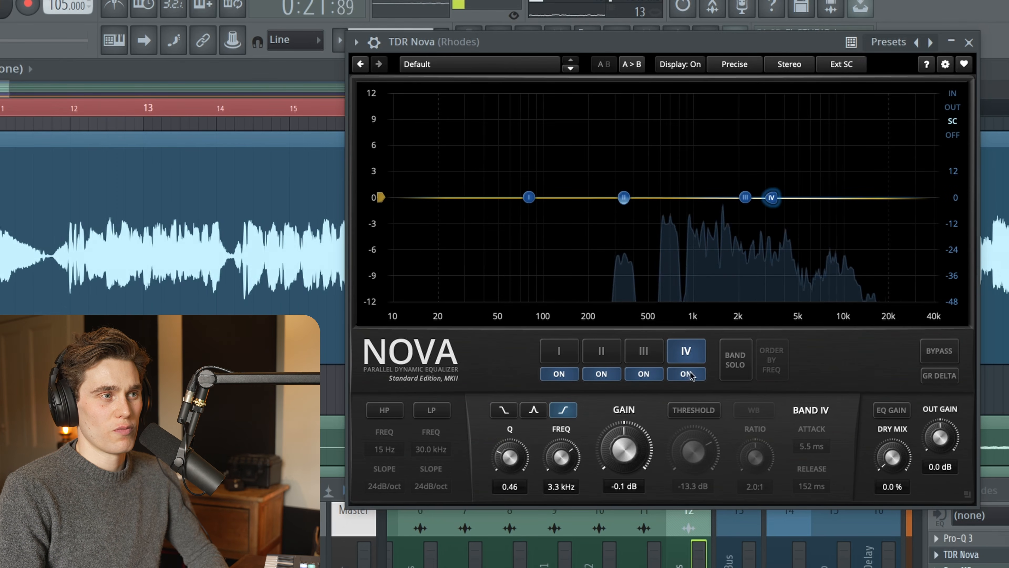
left_click(702, 415)
left_click_drag(698, 458, 698, 481)
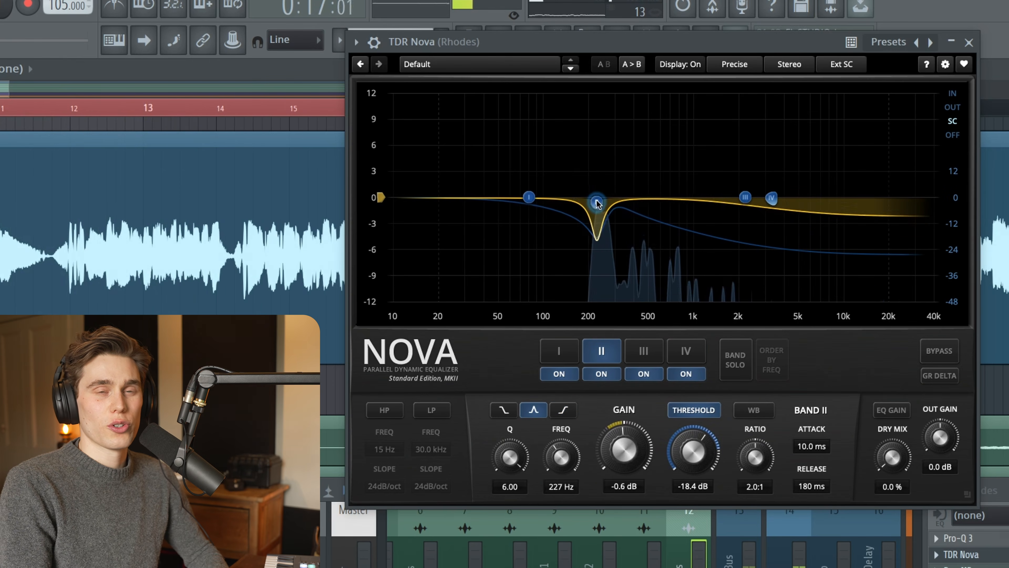
- Move TDR Nova's band II to about 217 Hz with a wider Q, and shift band IV to a lower frequency and gain
left_click_drag(597, 204, 594, 203)
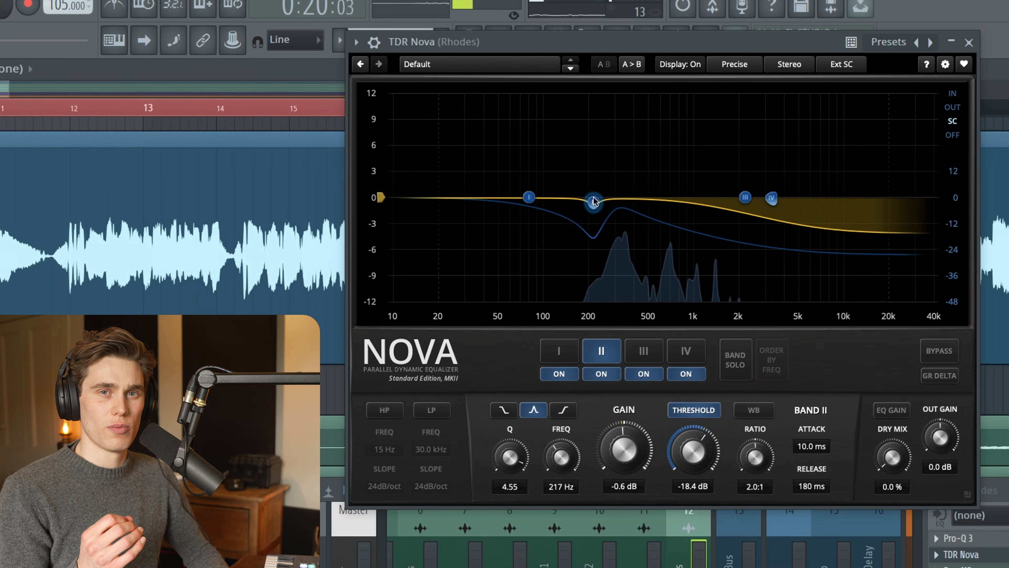
scroll(594, 198, "down", 5)
left_click_drag(593, 199, 593, 195)
left_click_drag(771, 197, 758, 205)
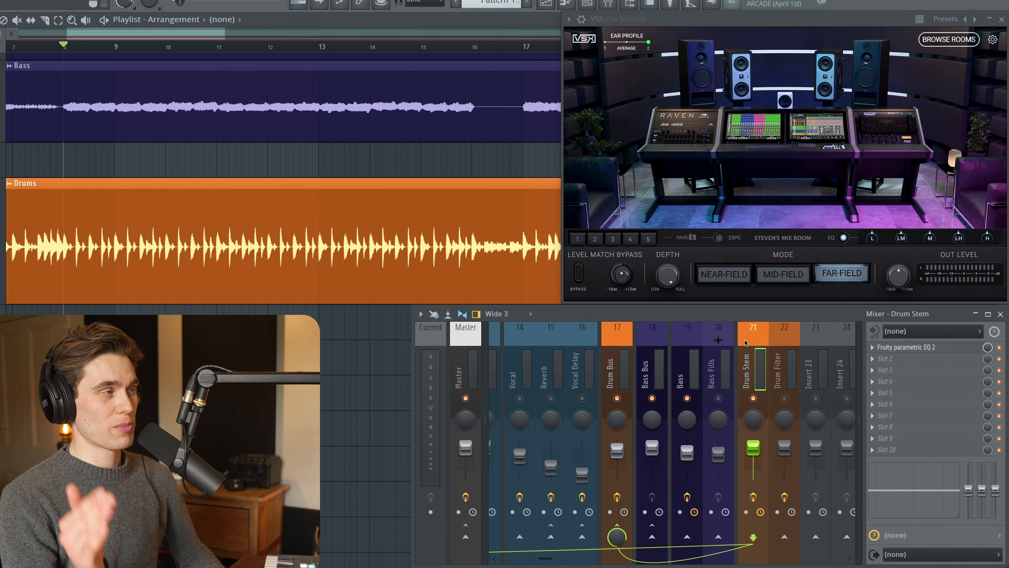
- Play the drums and bass together and sidechain the Drum Stem track to the Bass track
key("space")
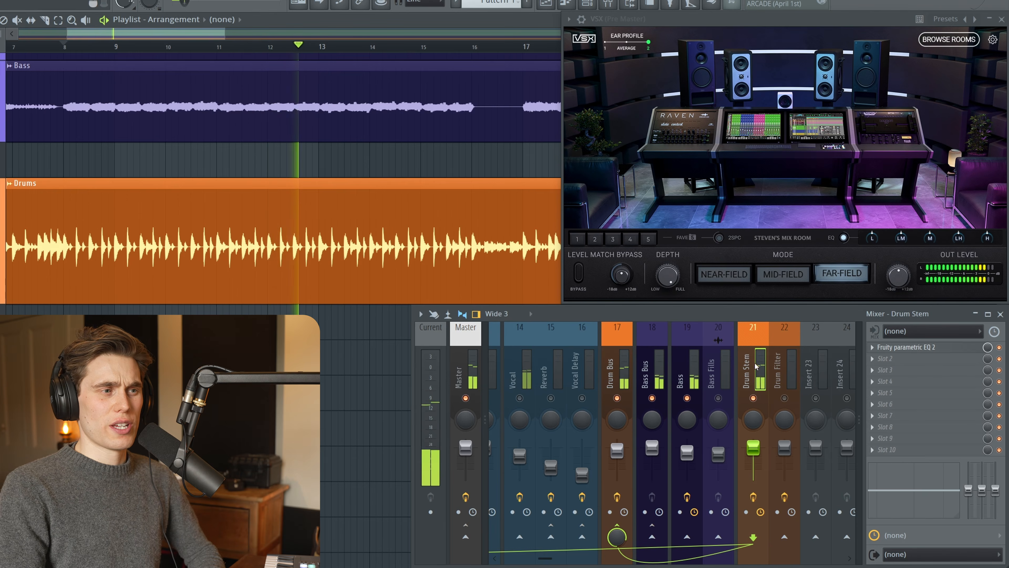
right_click(687, 538)
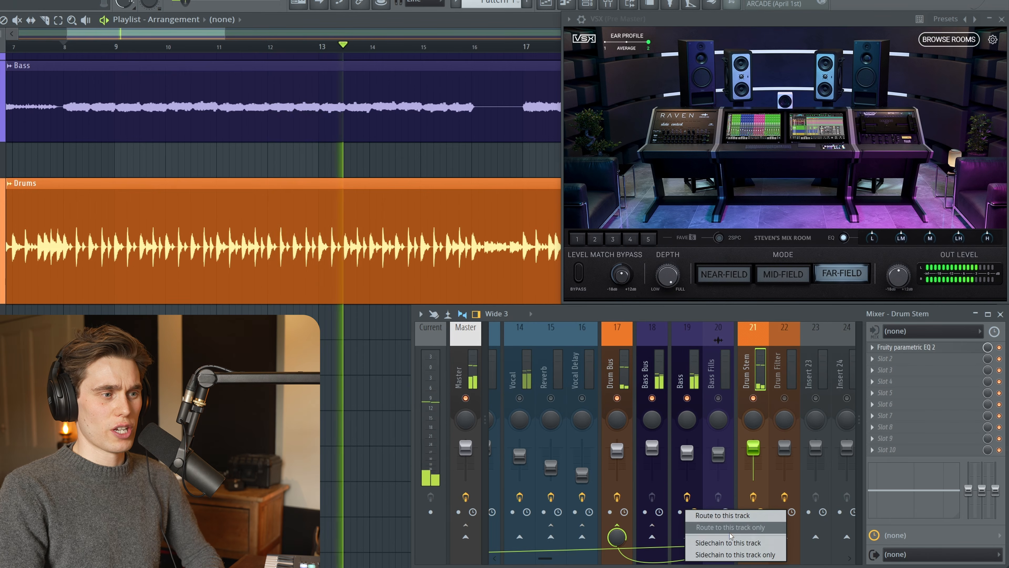
left_click(711, 532)
- Open Fruity Limiter on the Bass track, switch it to compressor mode and set its sidechain input to 1
left_click(684, 360)
left_click(900, 347)
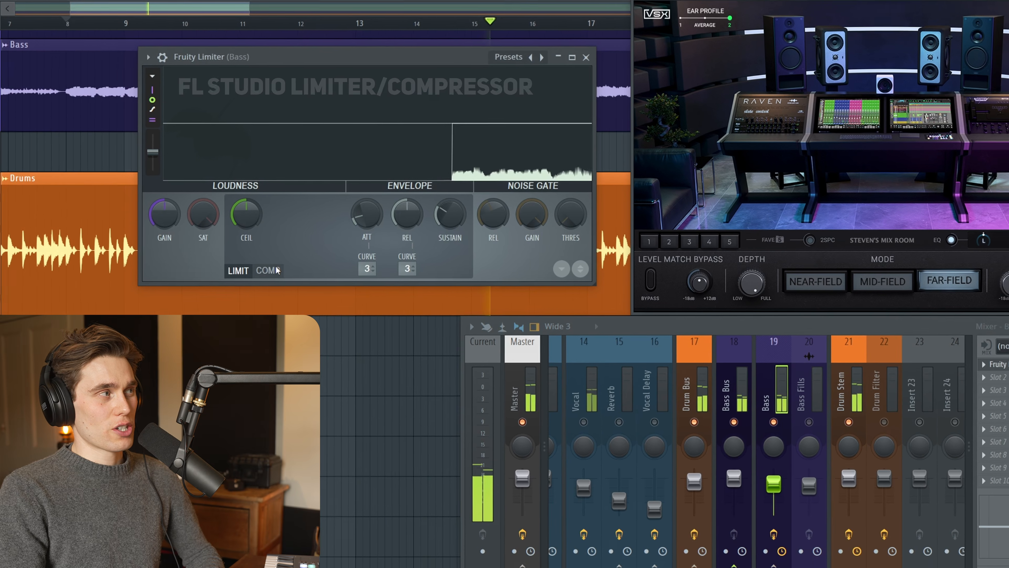
left_click(241, 264)
right_click(423, 271)
left_click(453, 292)
- Lower the bass compressor's threshold fully and raise its ratio so the drums duck the bass
left_click_drag(253, 219, 253, 265)
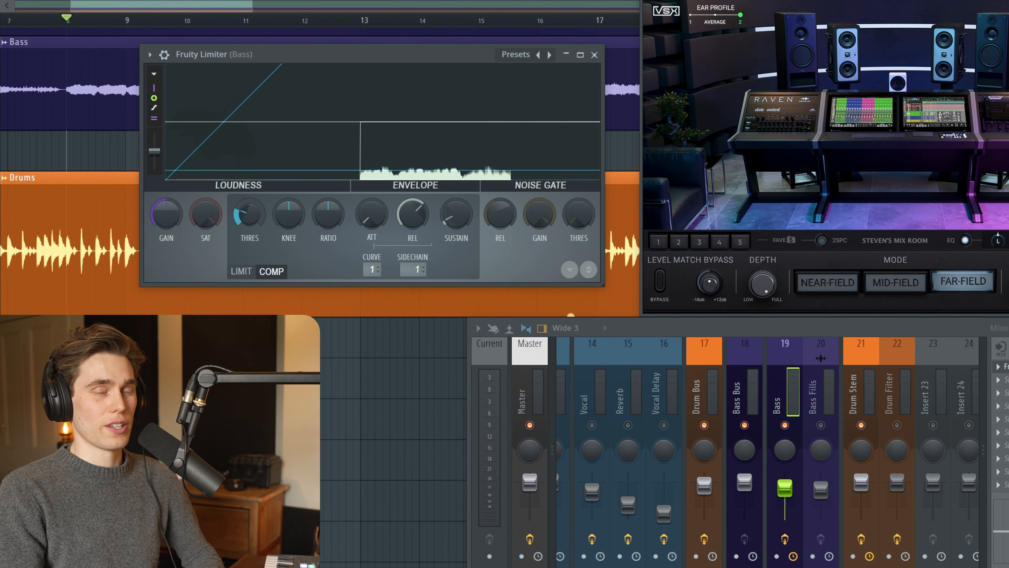
left_click_drag(255, 215, 254, 229)
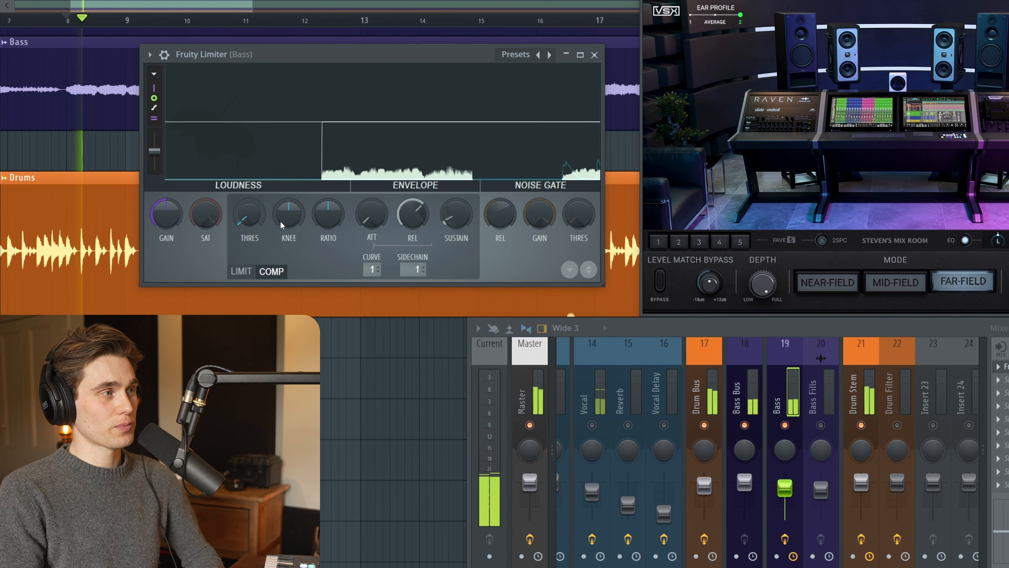
left_click_drag(332, 222, 332, 210)
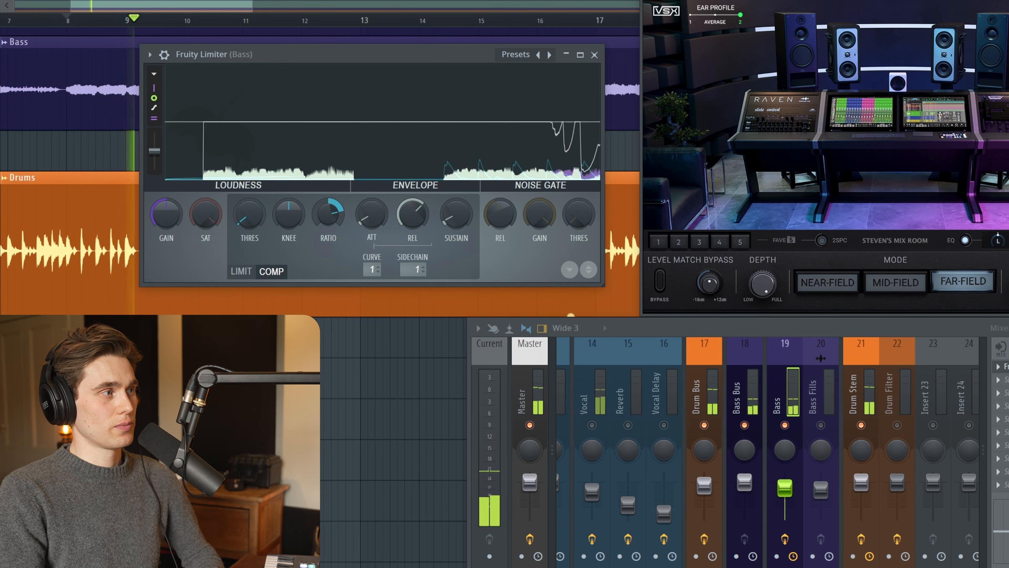
- Shorten the release of the compressor on the Bass track
left_click_drag(415, 224, 415, 232)
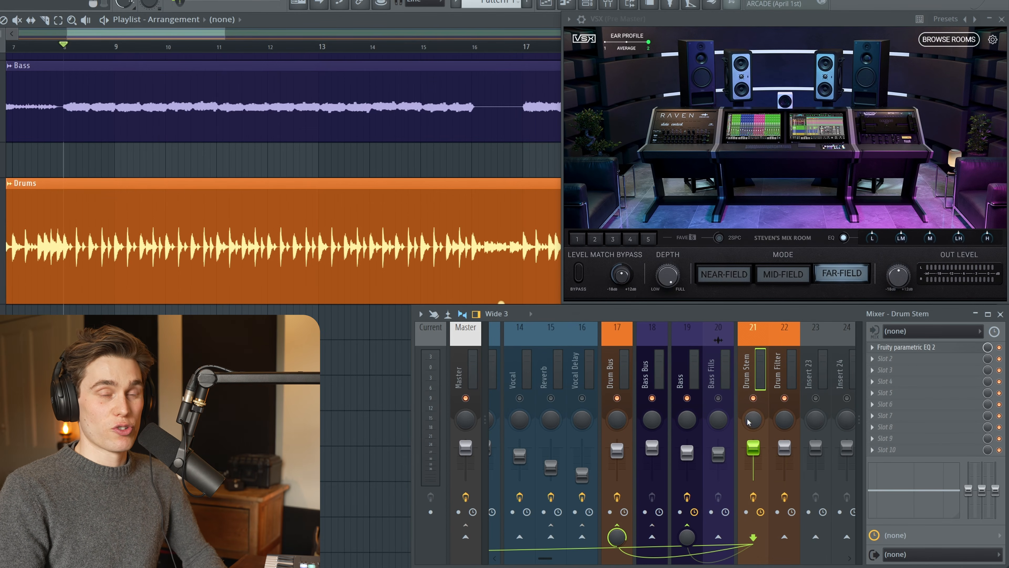
- Route the Drum Stem track to the Drum Filter track
right_click(784, 540)
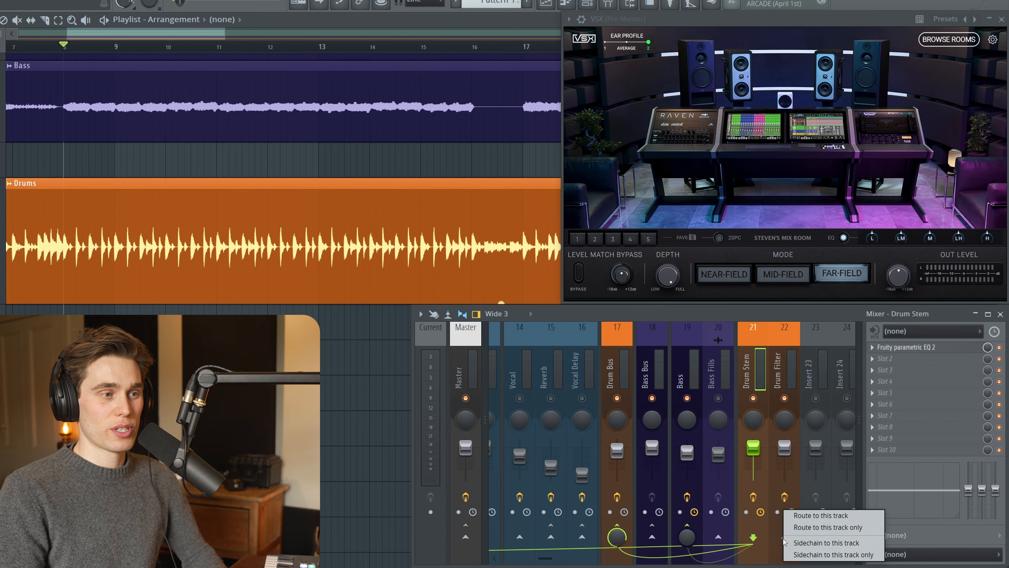
left_click(810, 516)
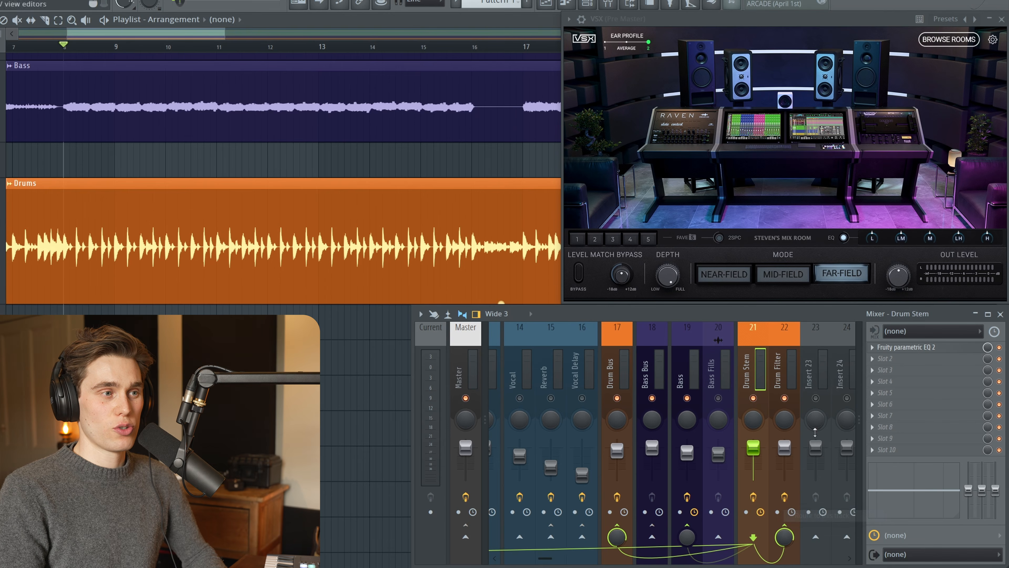
- Play the song and low-pass the Drum Filter track at around 100 Hz in its Fruity parametric EQ 2
left_click(779, 366)
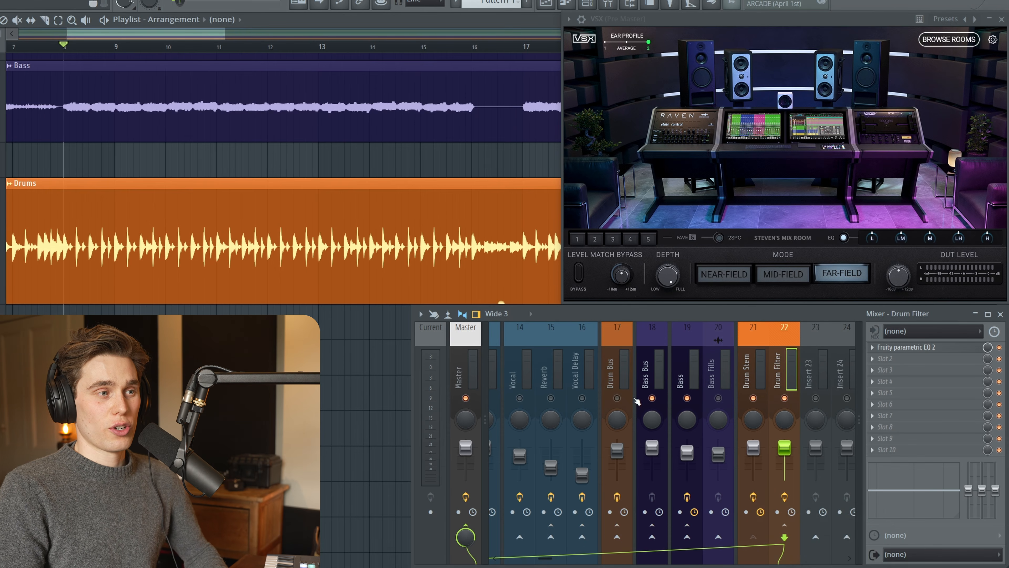
left_click(899, 348)
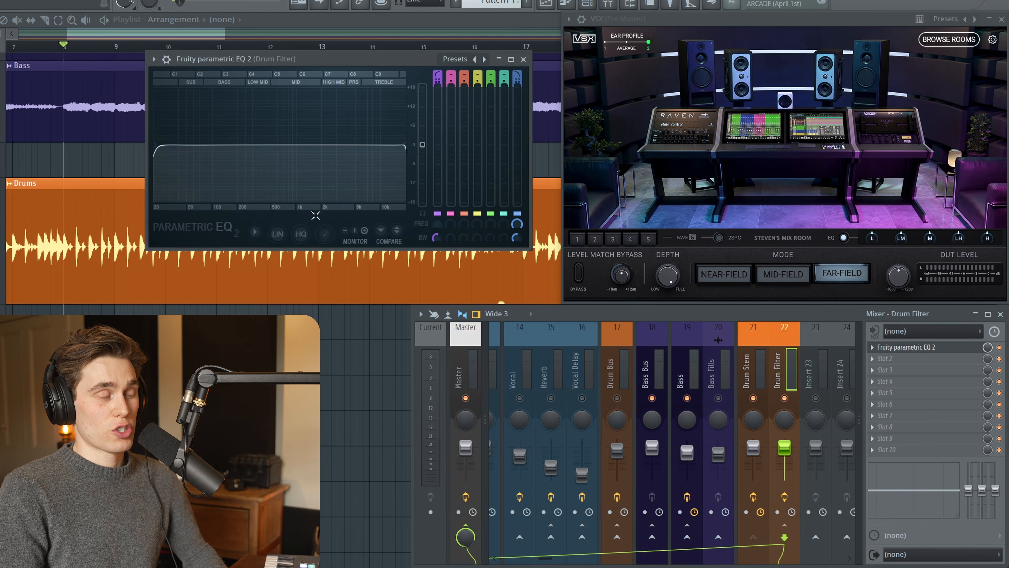
key("space")
left_click_drag(410, 147, 220, 146)
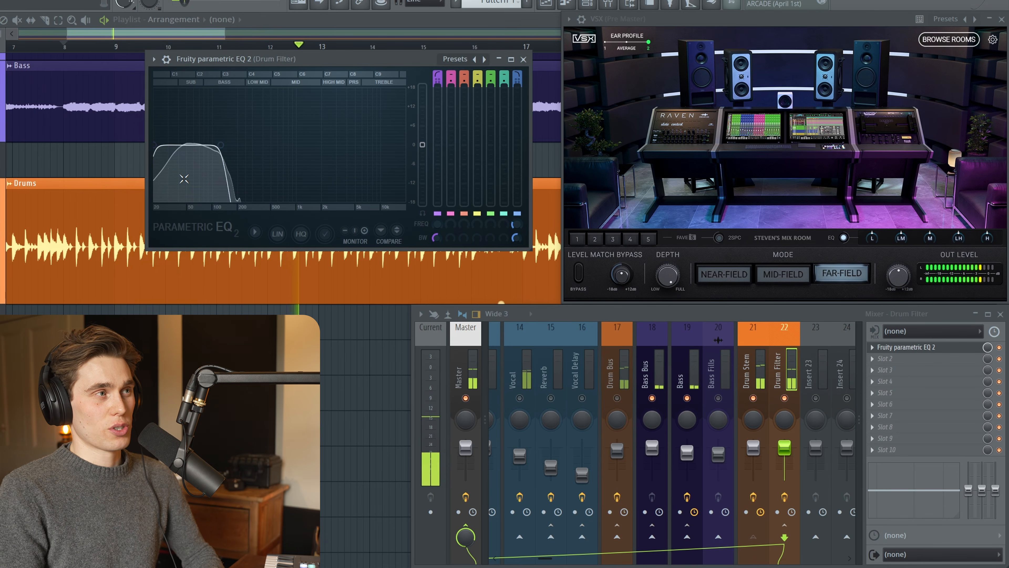
left_click(522, 60)
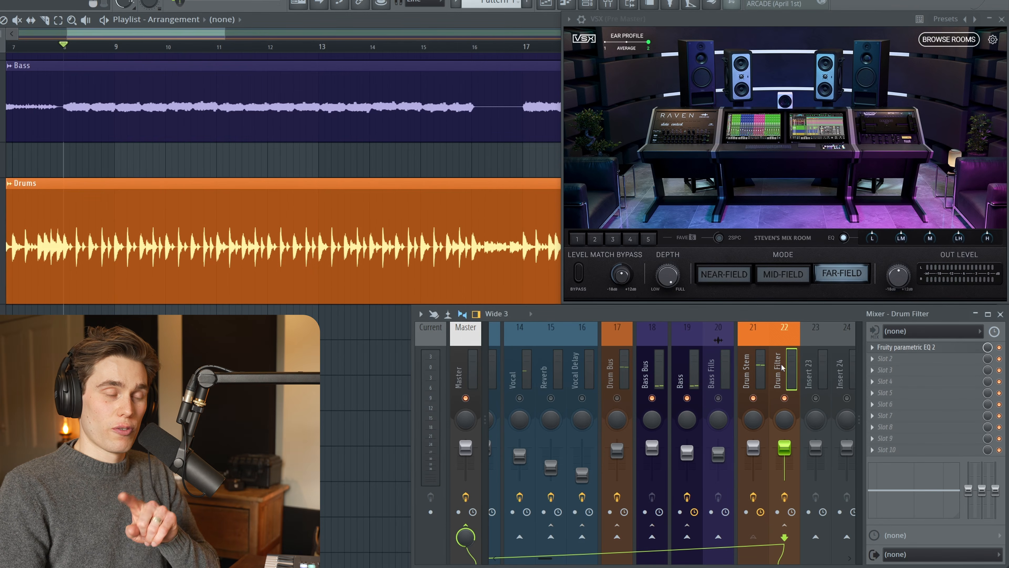
- Sidechain the Drum Filter track to the Bass track and, during playback, set the bass Fruity Limiter's sidechain input to 2
right_click(687, 535)
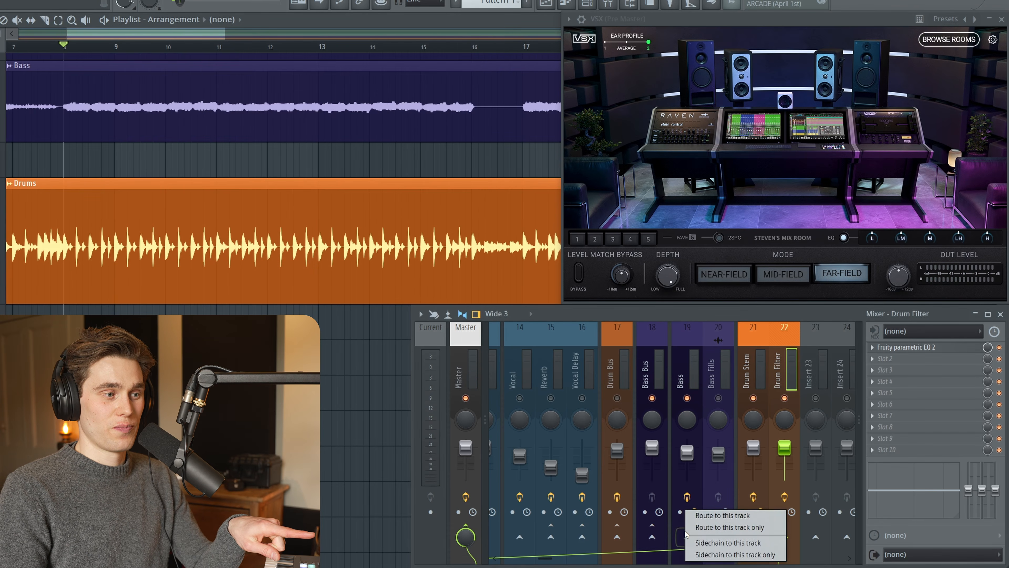
left_click(708, 543)
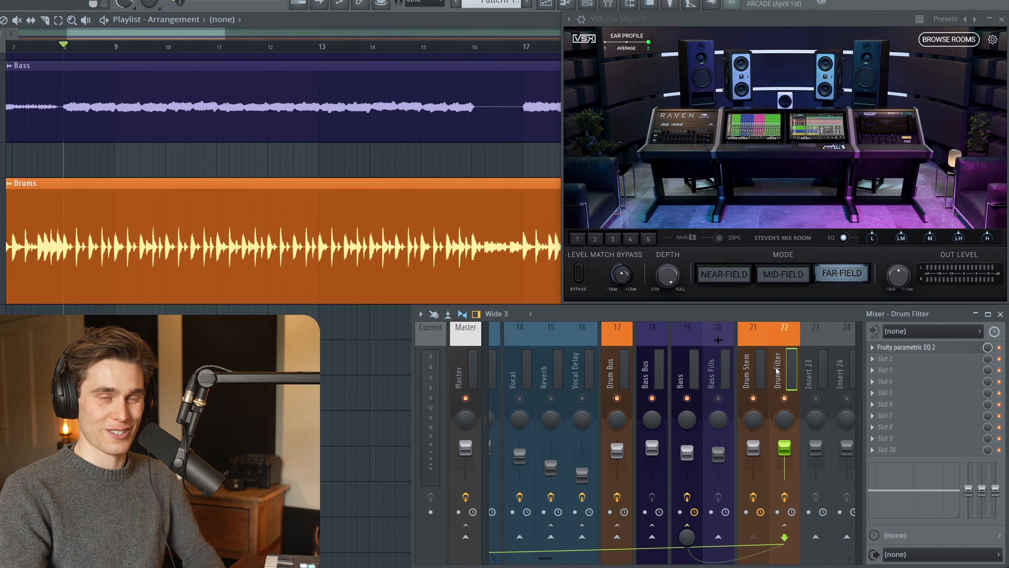
left_click(701, 380)
left_click(895, 347)
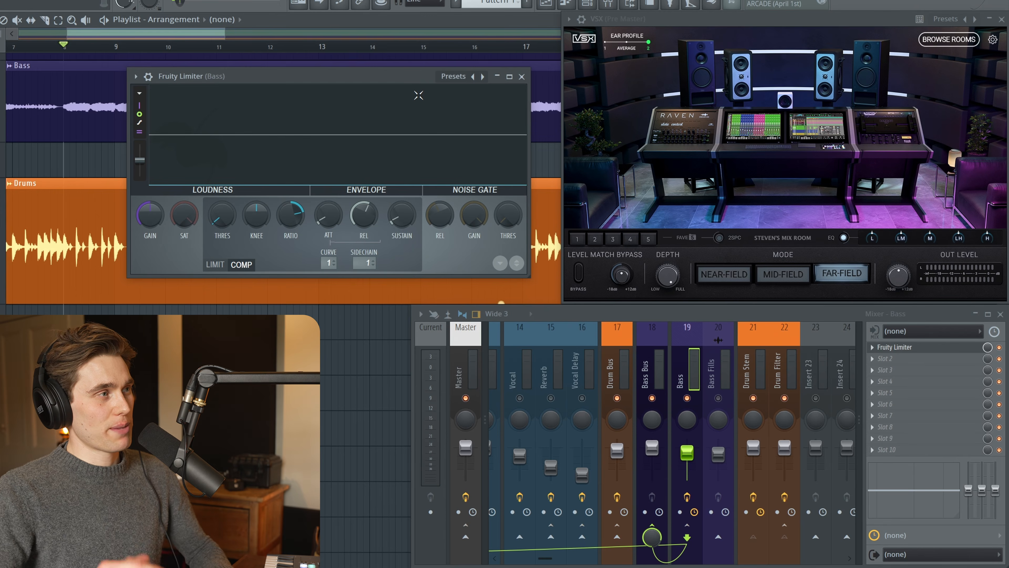
key("space")
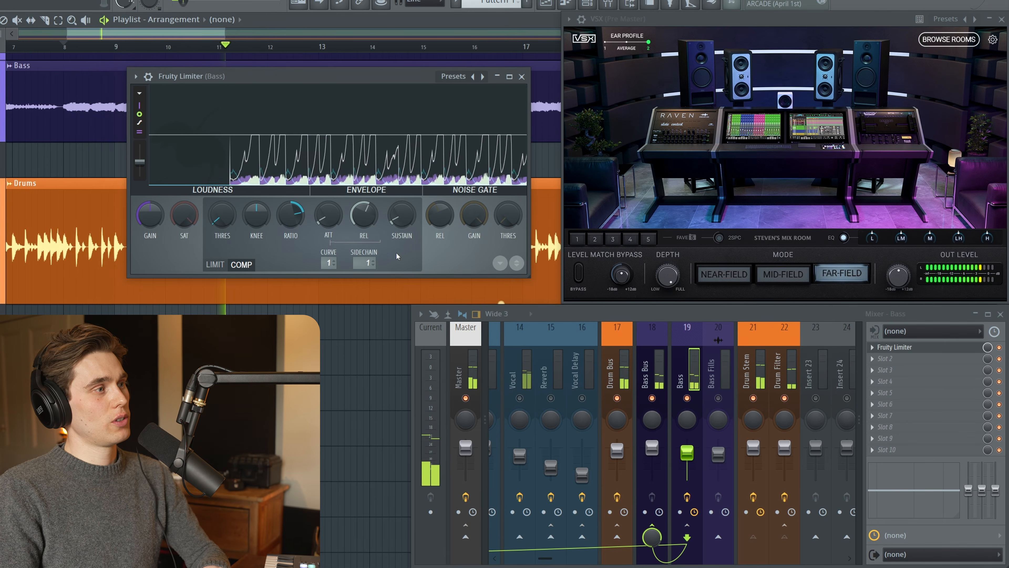
left_click(362, 262)
left_click(379, 296)
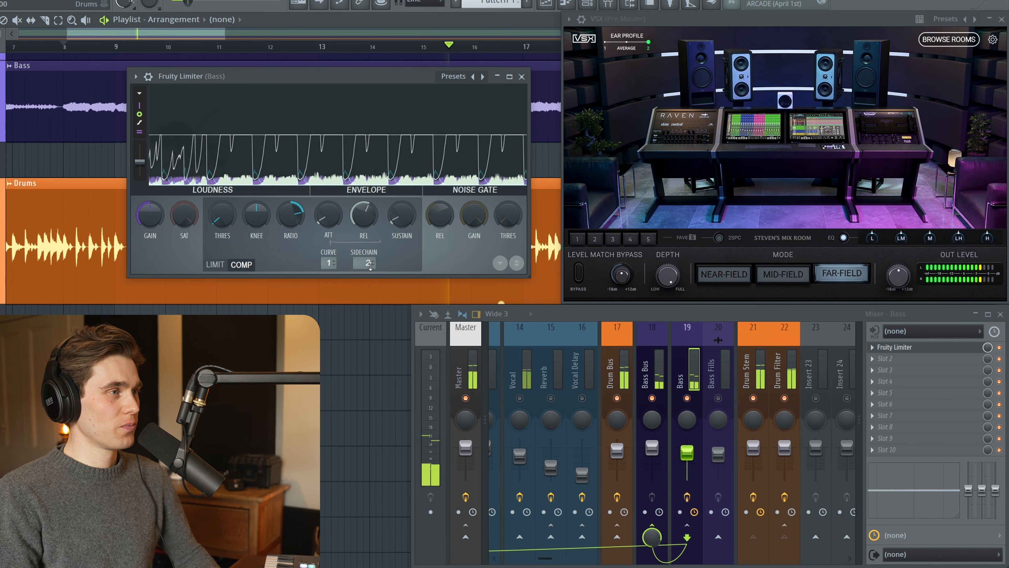
key("space")
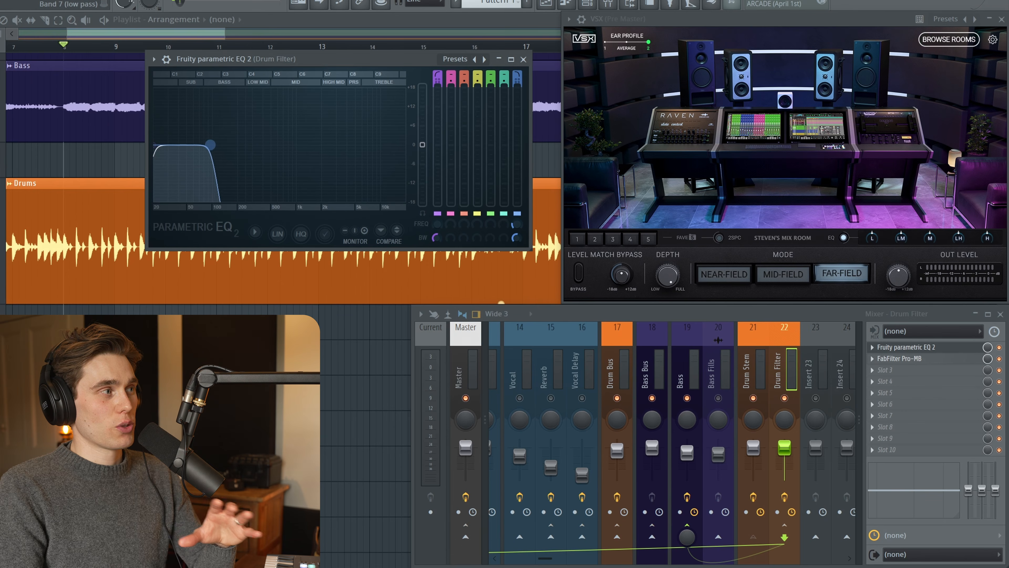
- Raise the low-pass and high-pass bands of the Drum Filter track's EQ to isolate a midrange band
left_click_drag(202, 145, 323, 145)
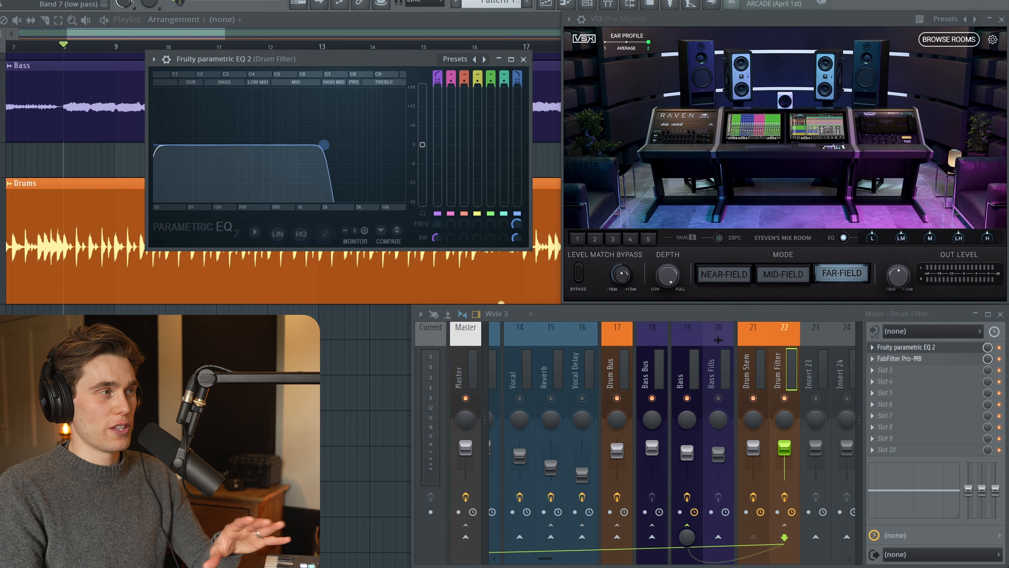
left_click_drag(162, 144, 288, 145)
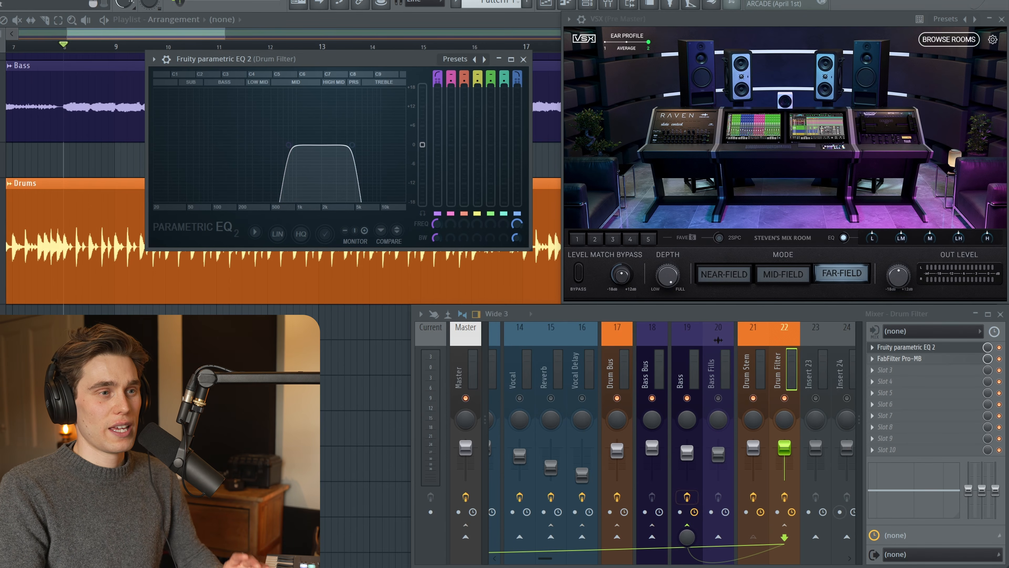
- Open FabFilter Pro-MB on the Drum Filter track and shift its band's side-chain range down to an upper limit of about 414 Hz
left_click(902, 359)
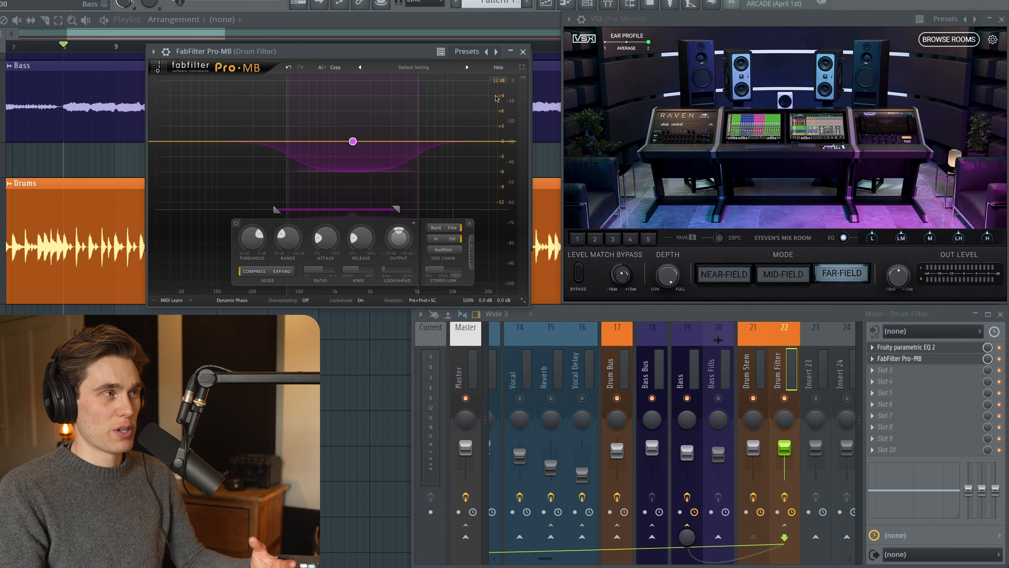
left_click_drag(397, 56, 395, 49)
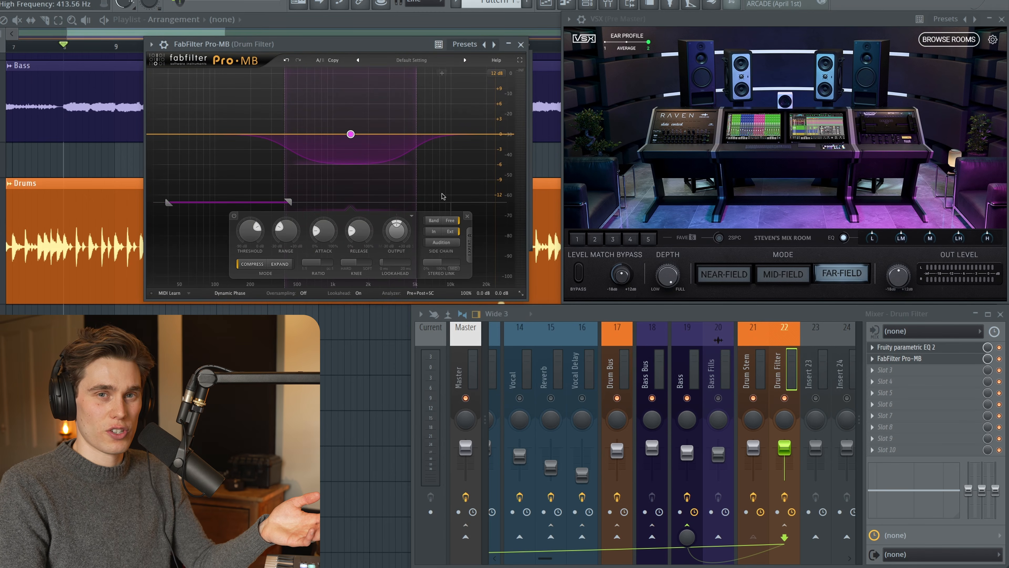
left_click(520, 45)
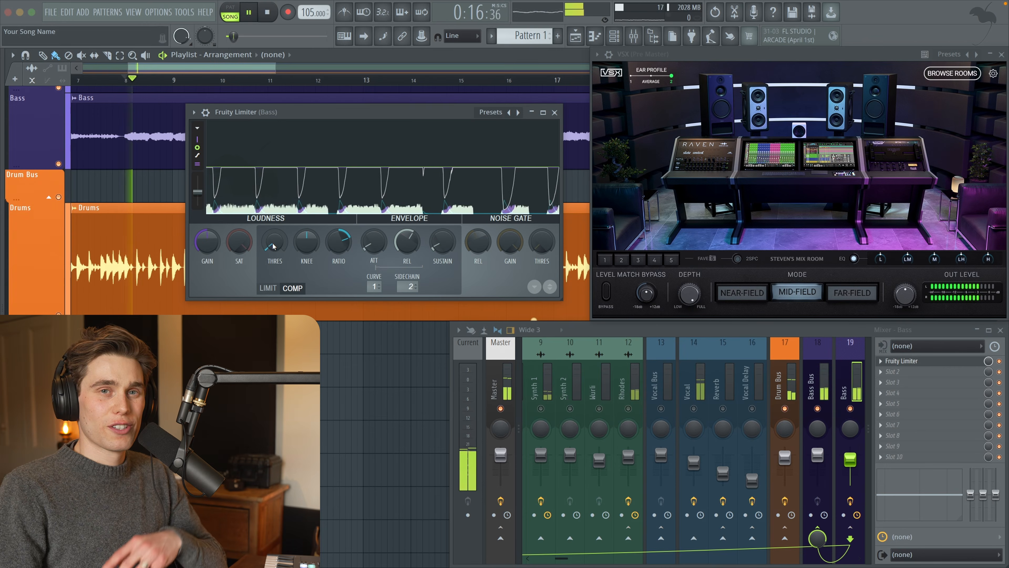
- Raise the threshold slightly in the Bass track's Fruity Limiter
left_click_drag(273, 243, 273, 242)
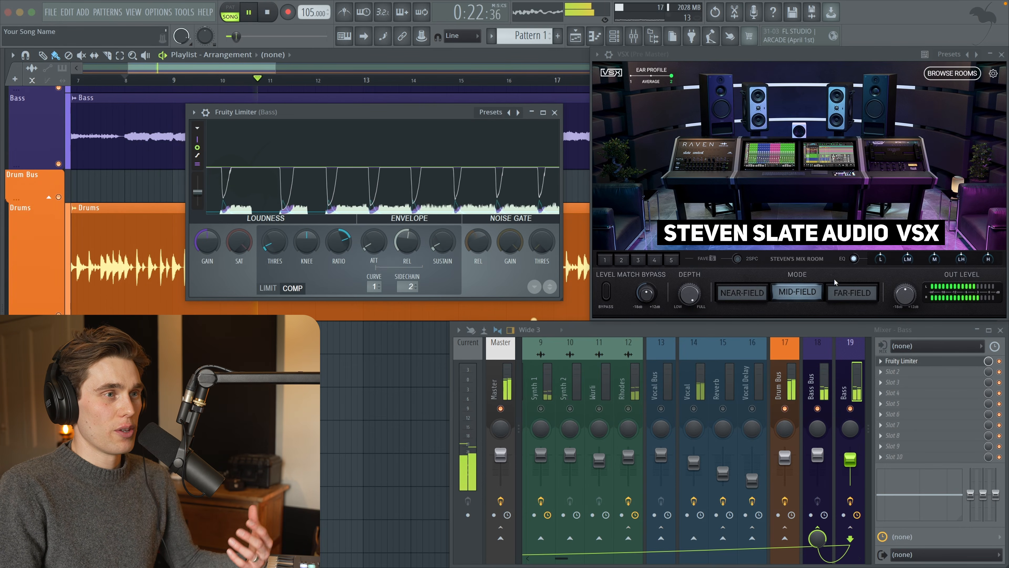
- Switch VSX to far-field monitoring and load Steven's Mix Room from its room library while the mix plays
left_click(842, 293)
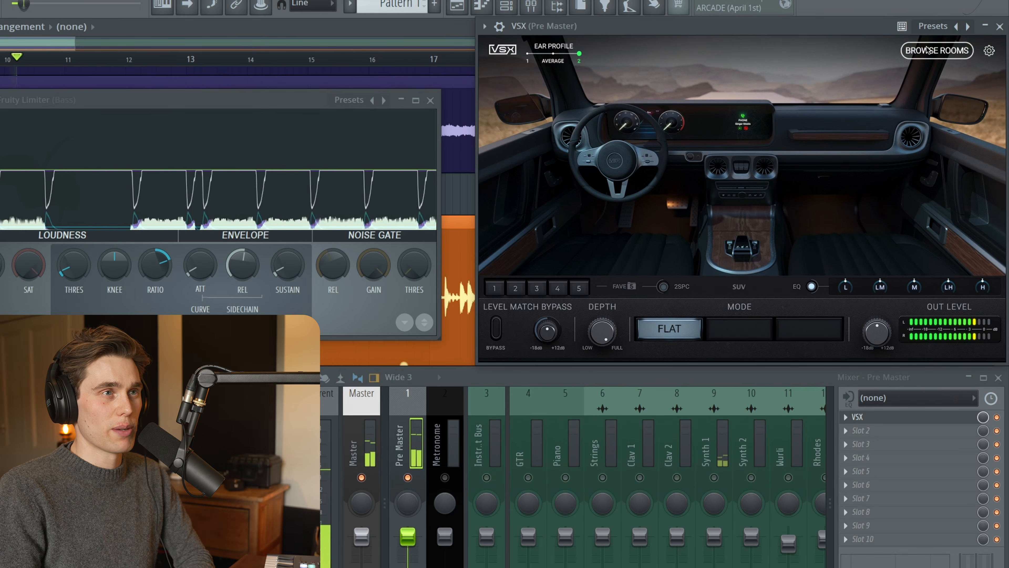
left_click(937, 51)
left_click_drag(717, 274, 596, 269)
left_click(560, 108)
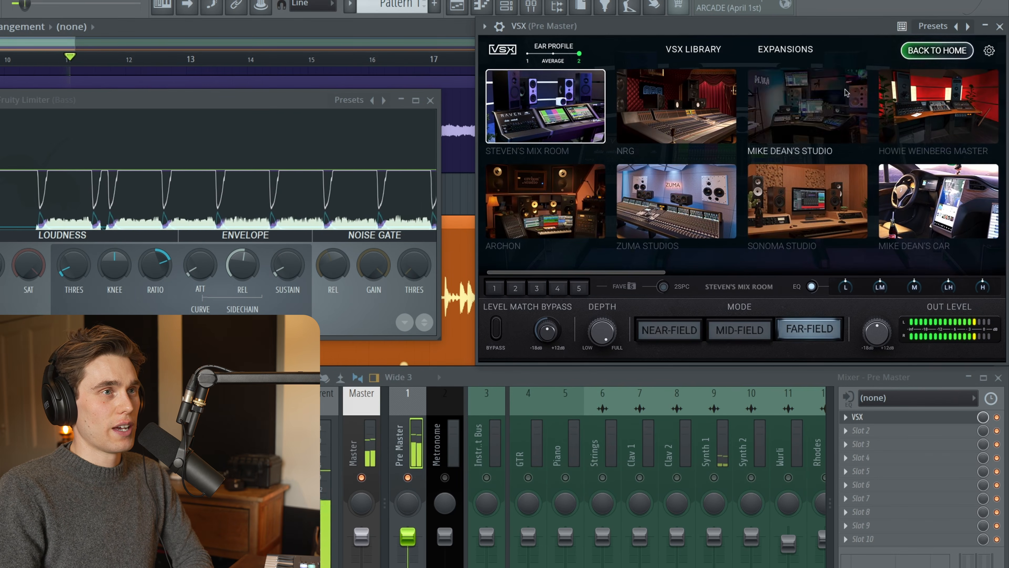
left_click(934, 52)
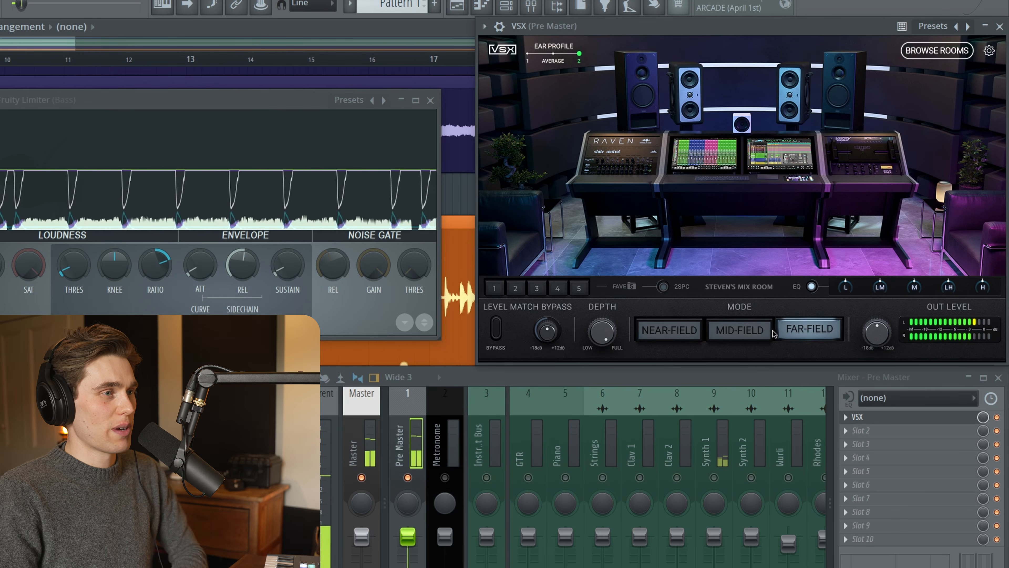
left_click(220, 297)
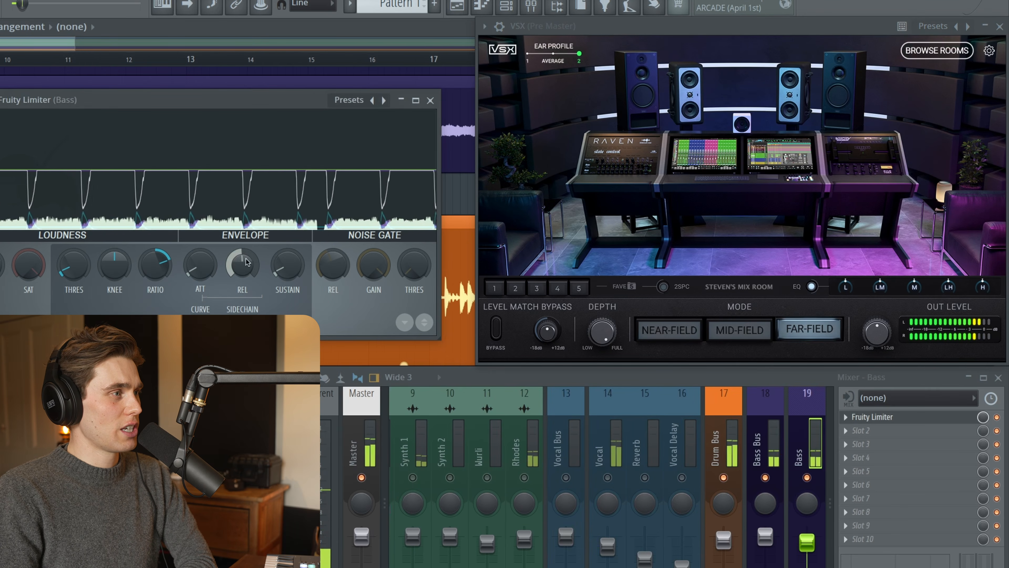